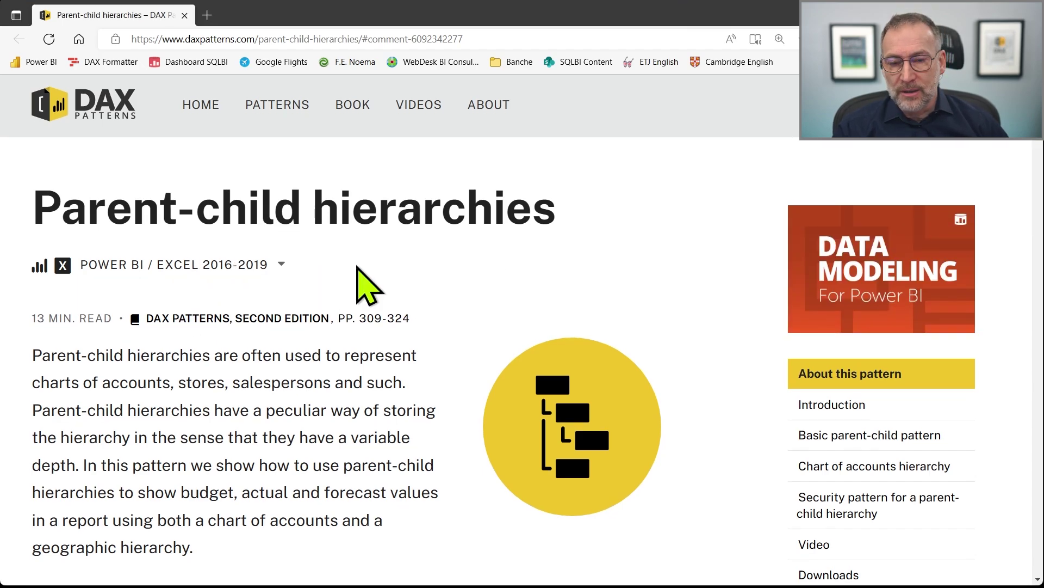
Scroll through the DAX Patterns comments to the question about non-aggregated parent values and its example table.
{"action": "scroll", "coordinate": [356, 297], "scroll_direction": "down", "scroll_amount": 20}
{"action": "scroll", "coordinate": [356, 297], "scroll_direction": "down", "scroll_amount": 20}
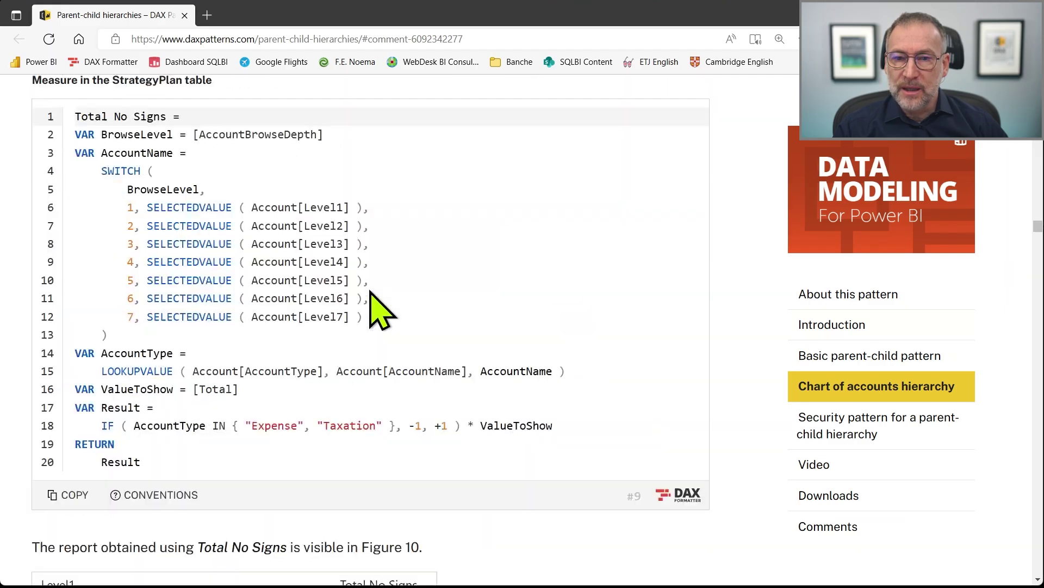
{"action": "scroll", "coordinate": [379, 310], "scroll_direction": "down", "scroll_amount": 20}
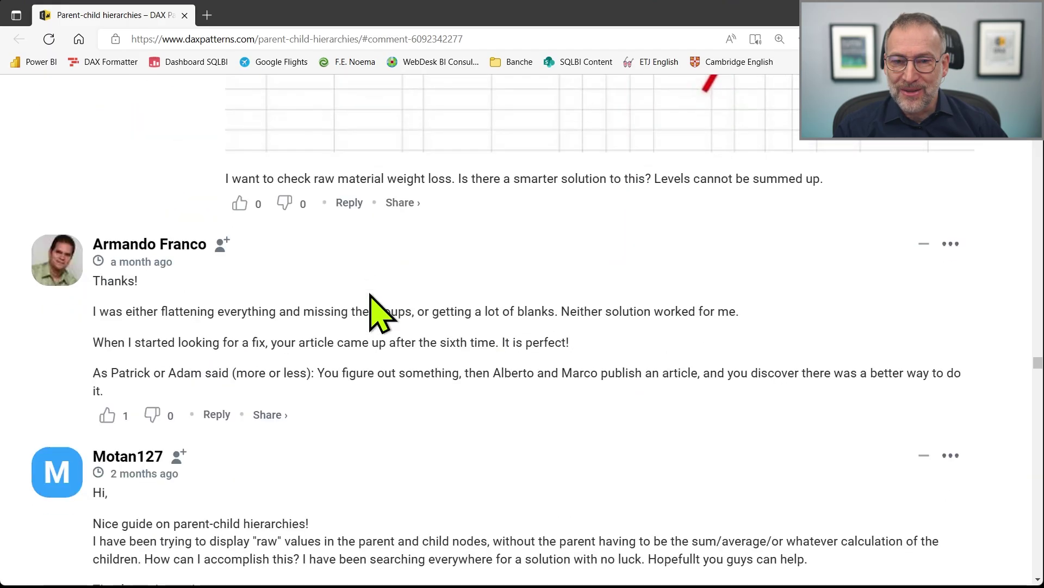
{"action": "scroll", "coordinate": [380, 312], "scroll_direction": "up", "scroll_amount": 10}
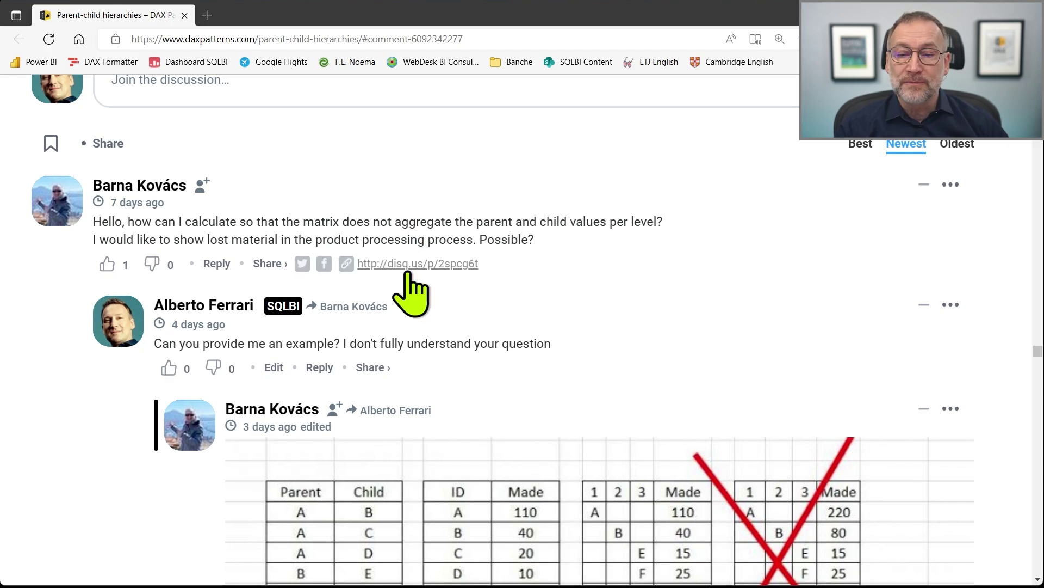
{"action": "scroll", "coordinate": [366, 329], "scroll_direction": "down", "scroll_amount": 3}
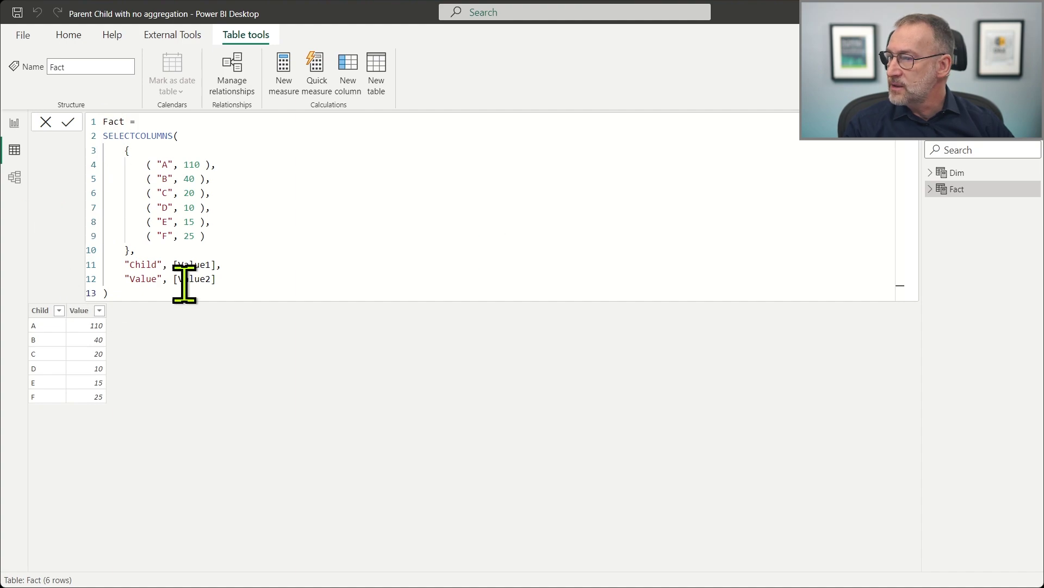
Review the Dim and Fact table definitions, then view the one-to-many Dim–Fact relationship diagram.
{"action": "left_click", "coordinate": [975, 172]}
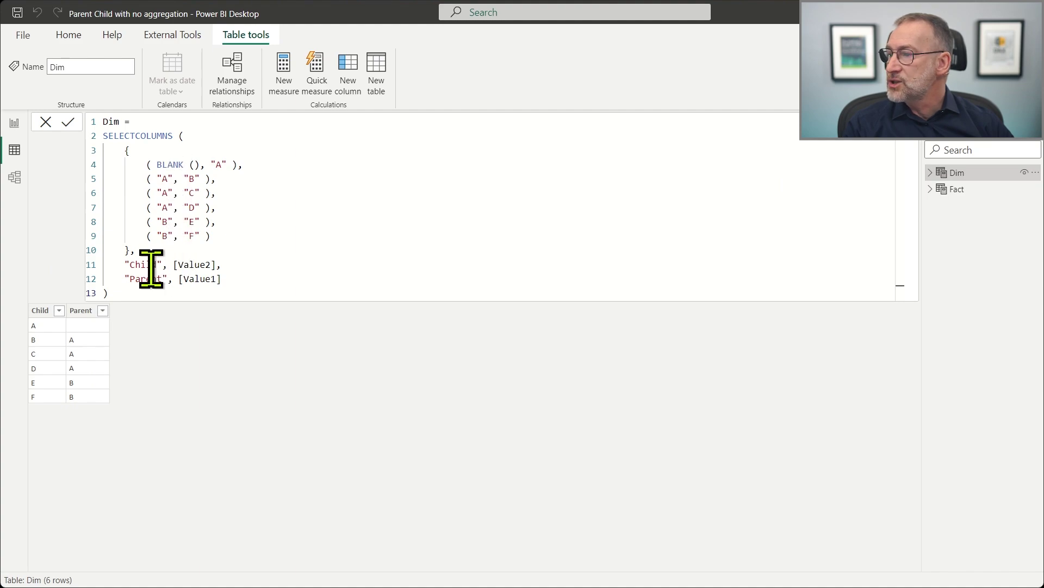
{"action": "left_click", "coordinate": [959, 189]}
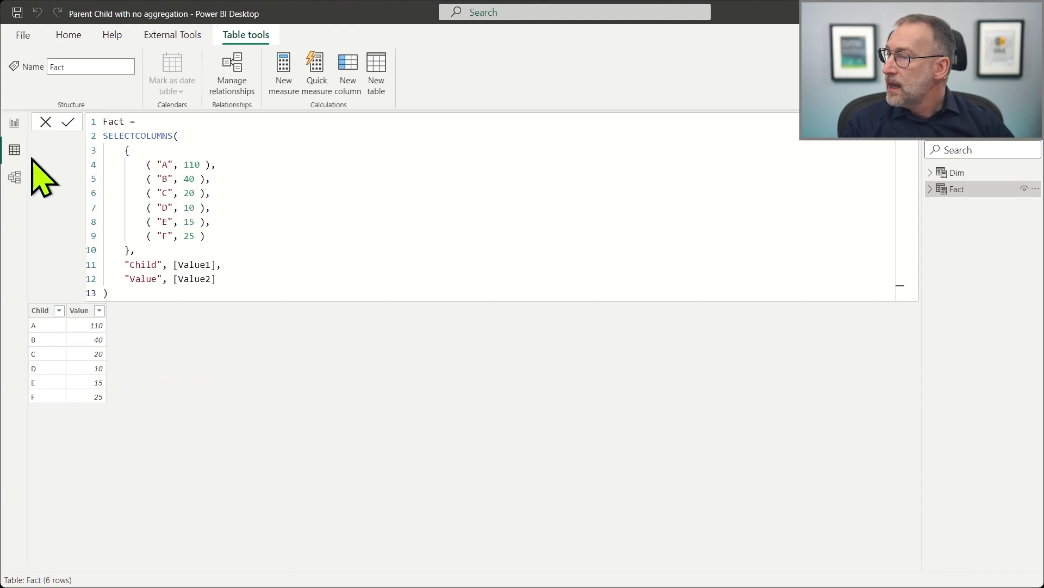
{"action": "left_click", "coordinate": [15, 178]}
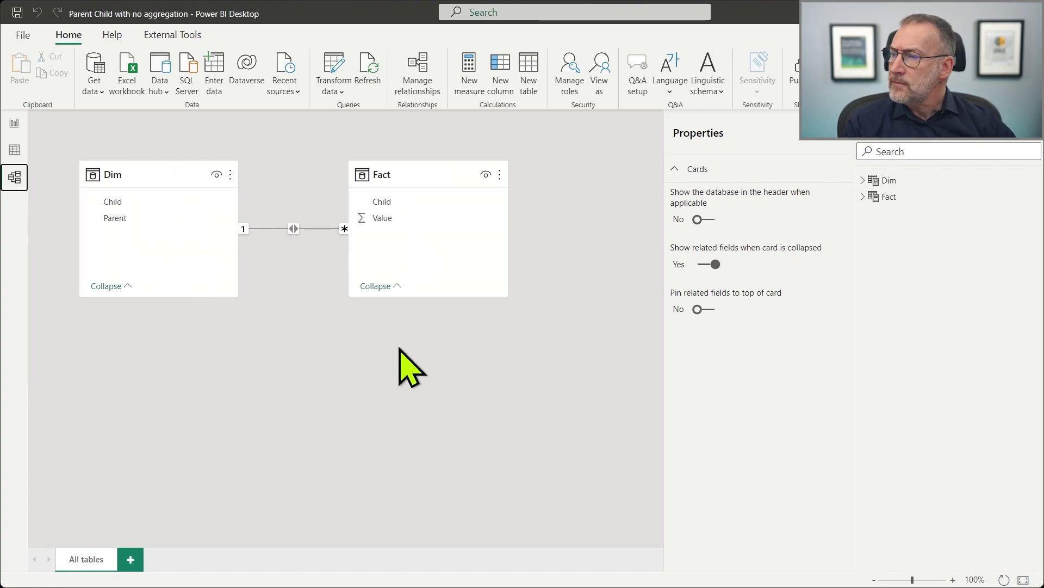
Add Sum of Value per Child (total 220) to the report table, then return to the Fact table data.
{"action": "left_click", "coordinate": [15, 123]}
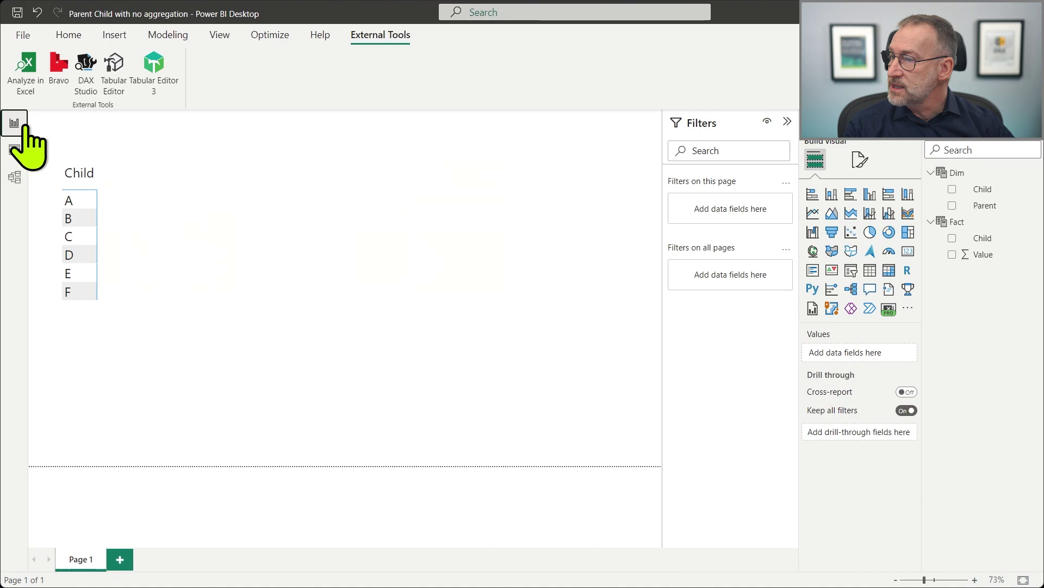
{"action": "left_click", "coordinate": [158, 296]}
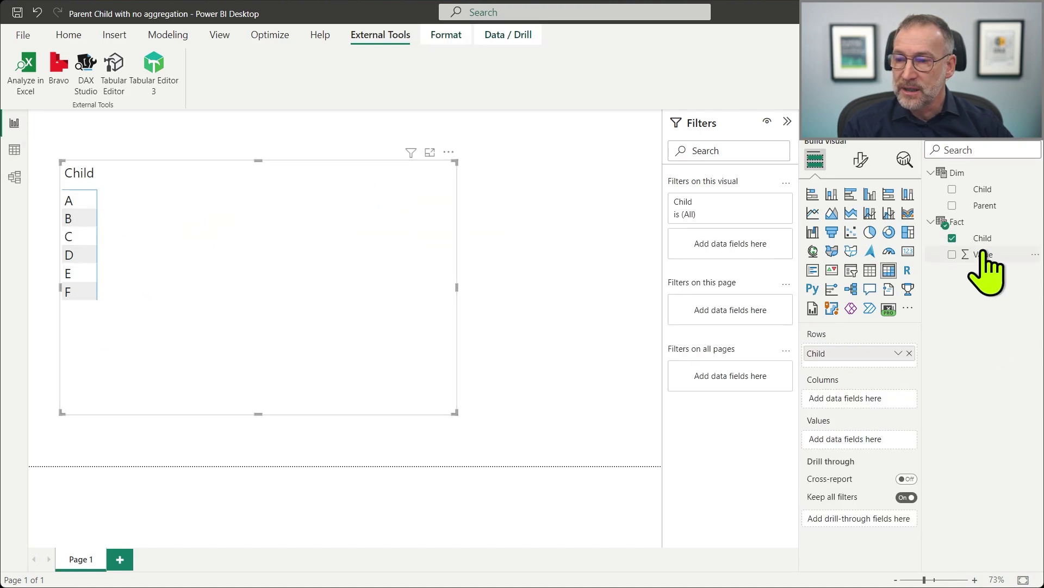
{"action": "left_click_drag", "start_coordinate": [982, 254], "coordinate": [234, 337]}
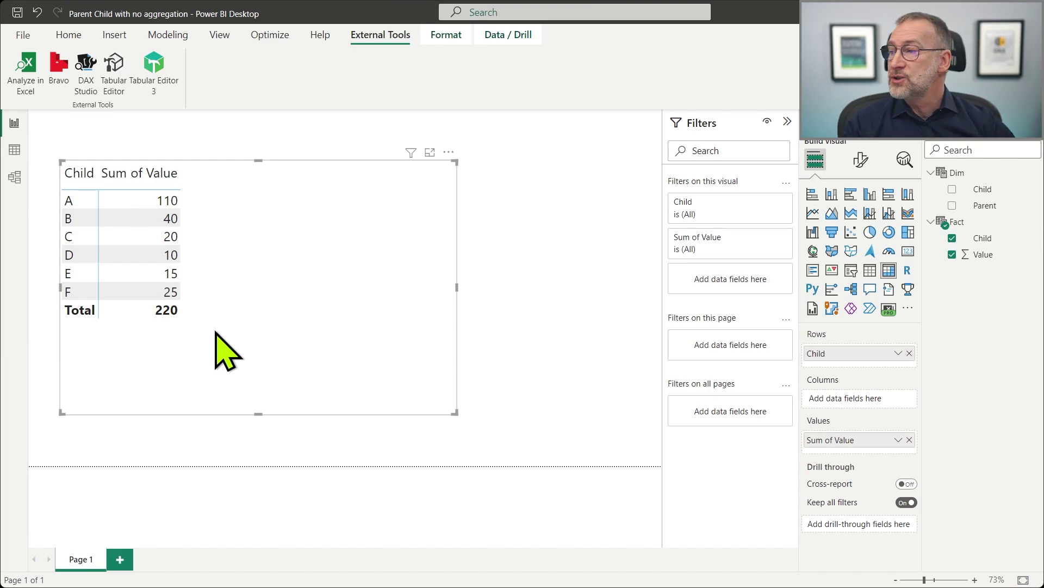
{"action": "left_click", "coordinate": [14, 149]}
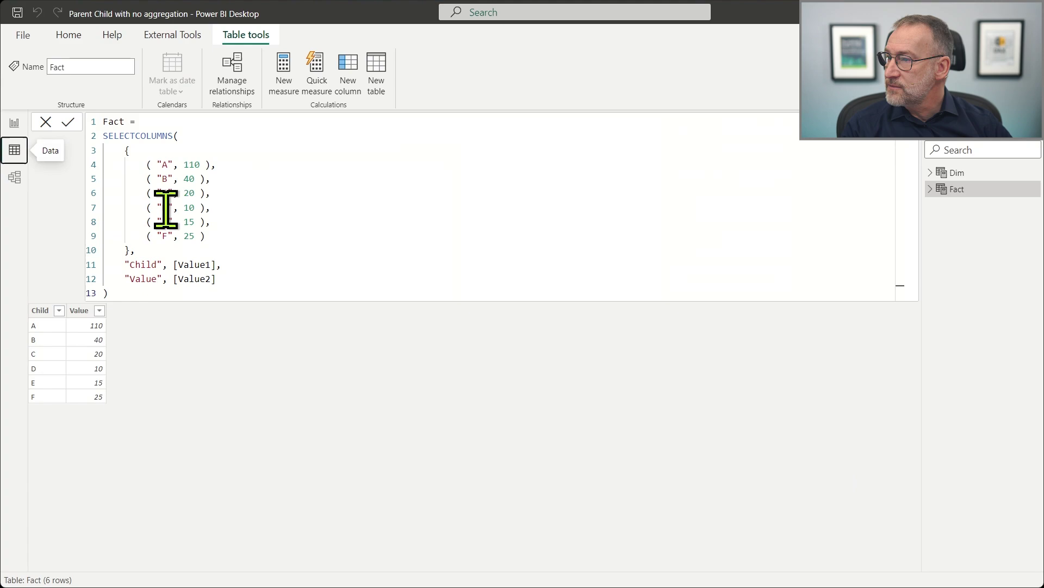
Review the Dim table's FullPath column, PATH ( Dim[Child], Dim[Parent] ), showing paths like A|B|E.
{"action": "left_click", "coordinate": [998, 174]}
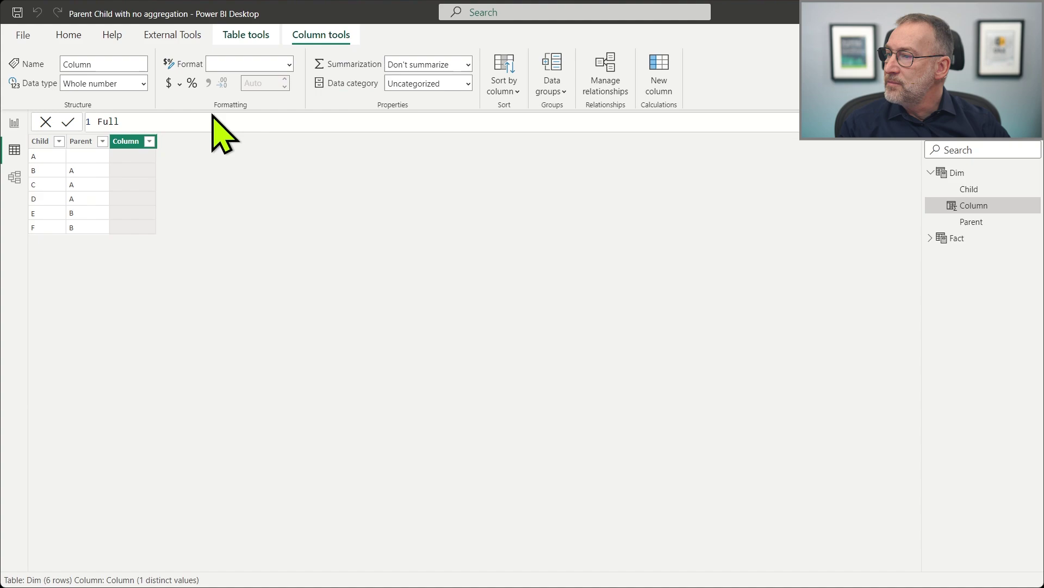
{"action": "scroll", "coordinate": [212, 117], "scroll_direction": "up", "scroll_amount": 4, "text": "ctrl"}
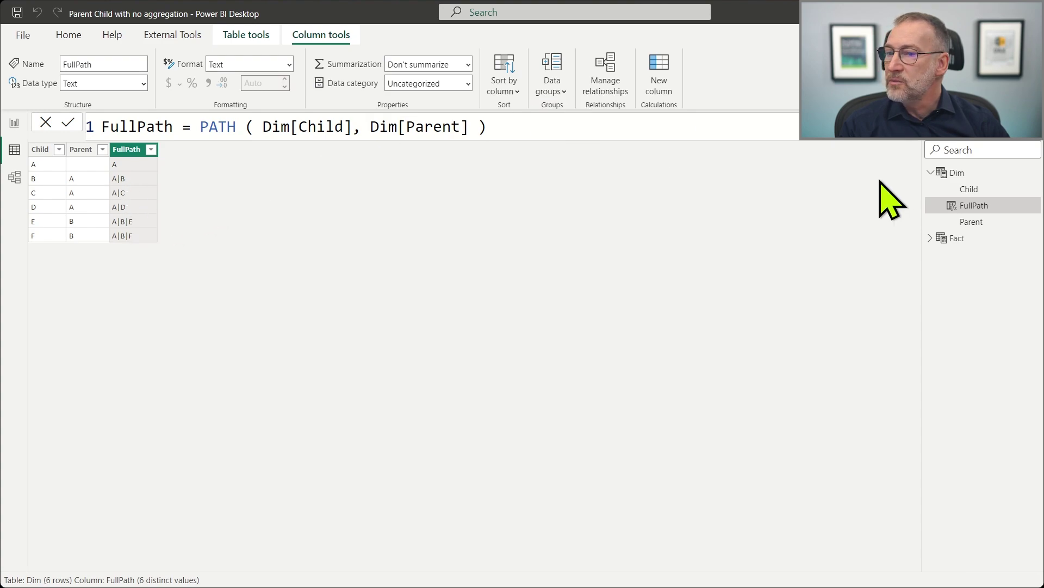
{"action": "right_click", "coordinate": [950, 173]}
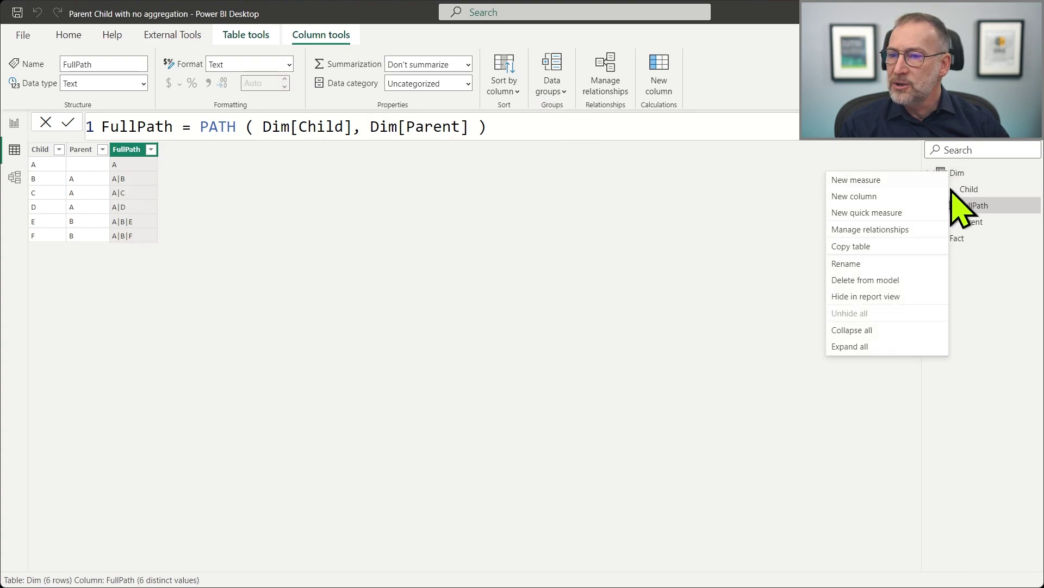
Add a Lev1 column to Dim as PATHITEM ( Dim[FullPath], 1 ) and copy its formula.
{"action": "left_click", "coordinate": [891, 197]}
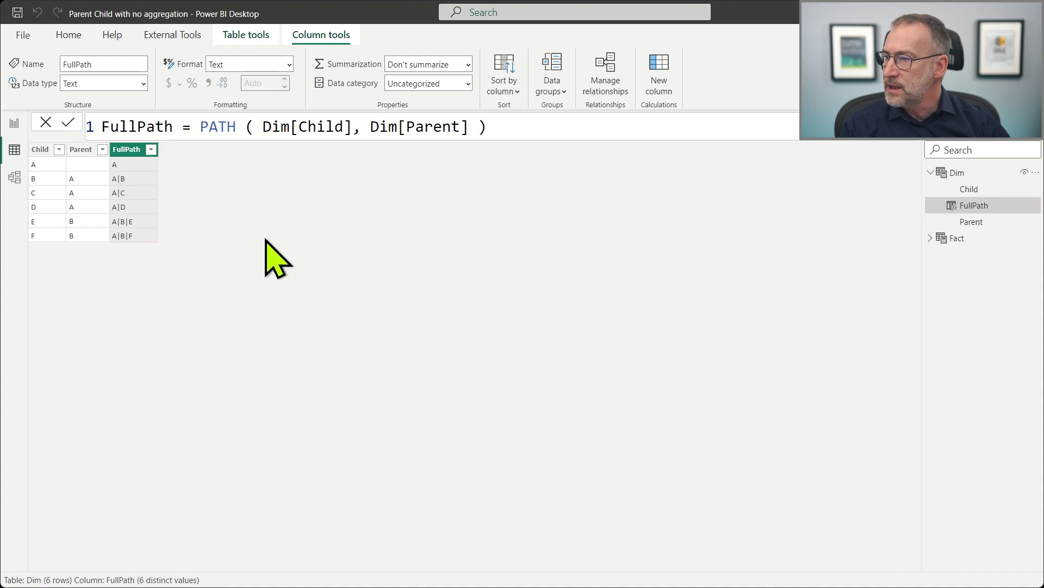
{"action": "type", "text": "Le"}
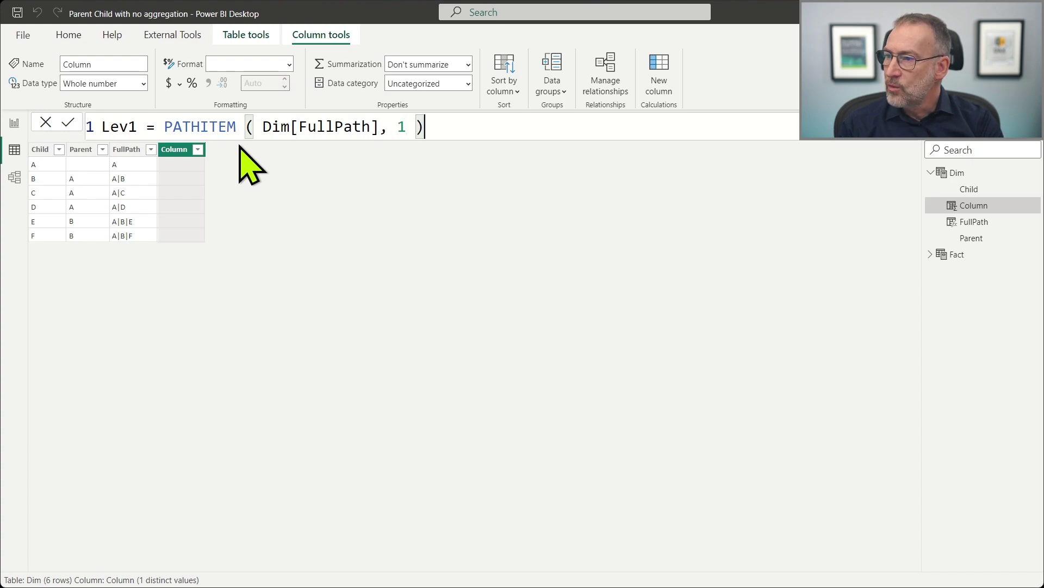
{"action": "key", "text": "Return"}
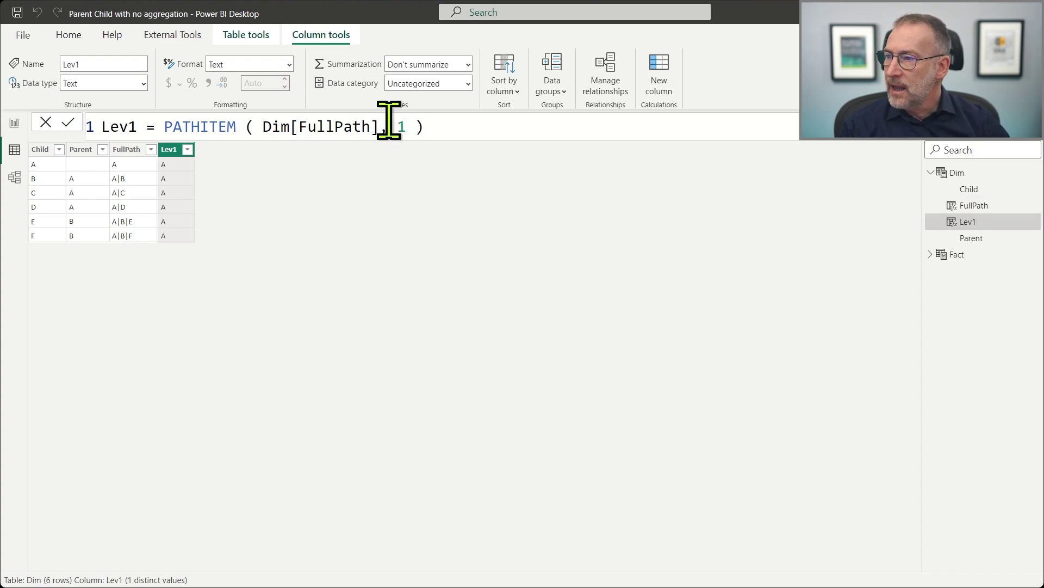
{"action": "left_click_drag", "start_coordinate": [473, 128], "coordinate": [65, 130]}
{"action": "key", "text": "ctrl+c"}
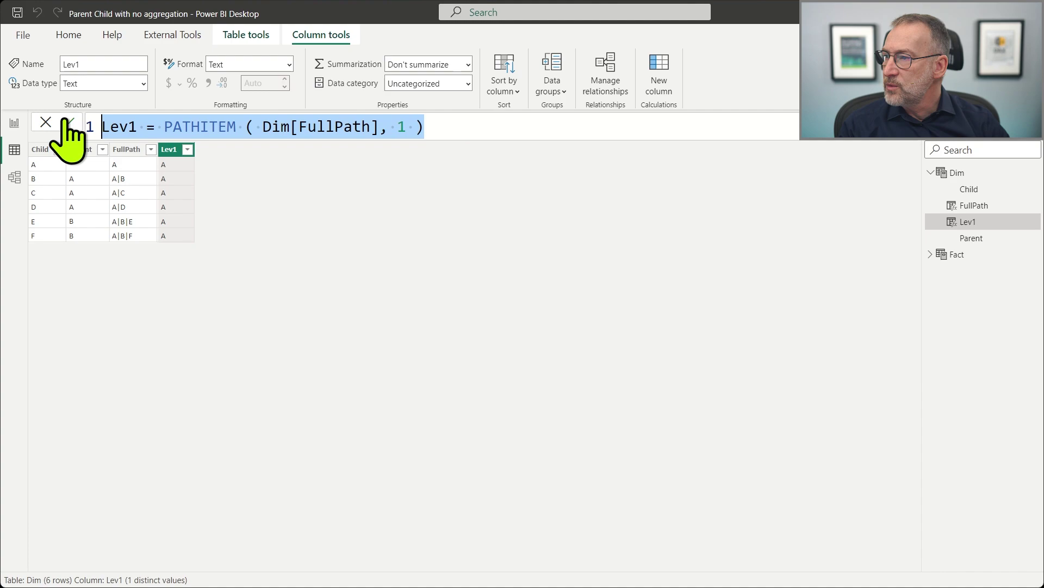
Add a Lev2 column to Dim taking the second FullPath item.
{"action": "right_click", "coordinate": [962, 183]}
{"action": "left_click", "coordinate": [897, 203]}
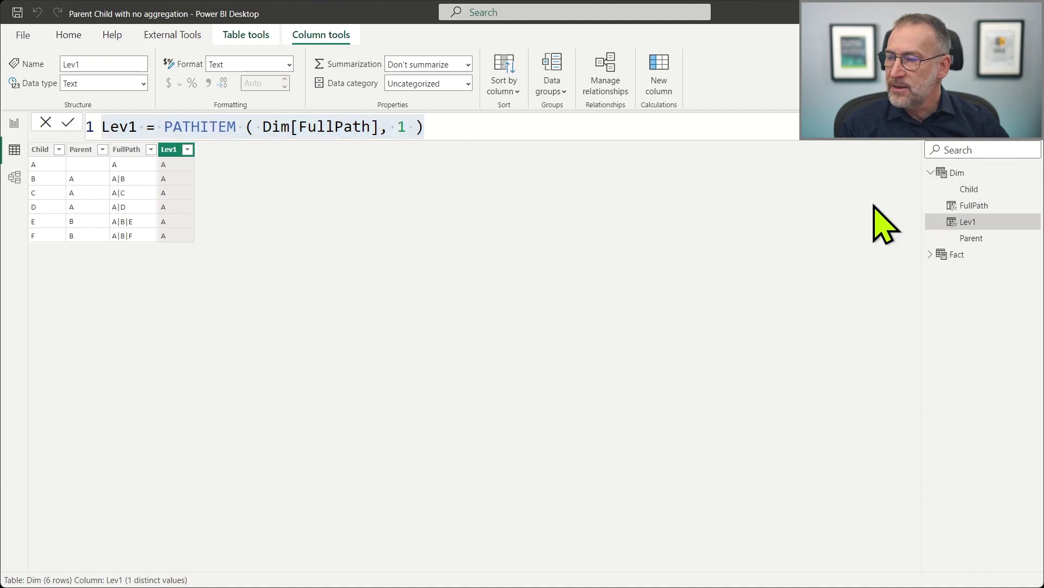
{"action": "key", "text": "ctrl+v"}
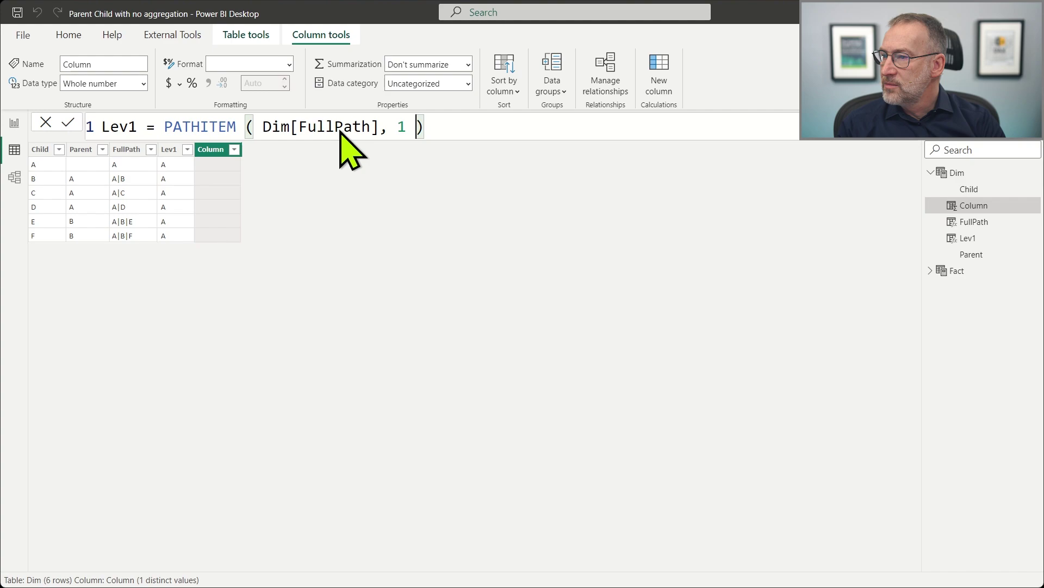
{"action": "type", "text": "2"}
{"action": "key", "text": "Return"}
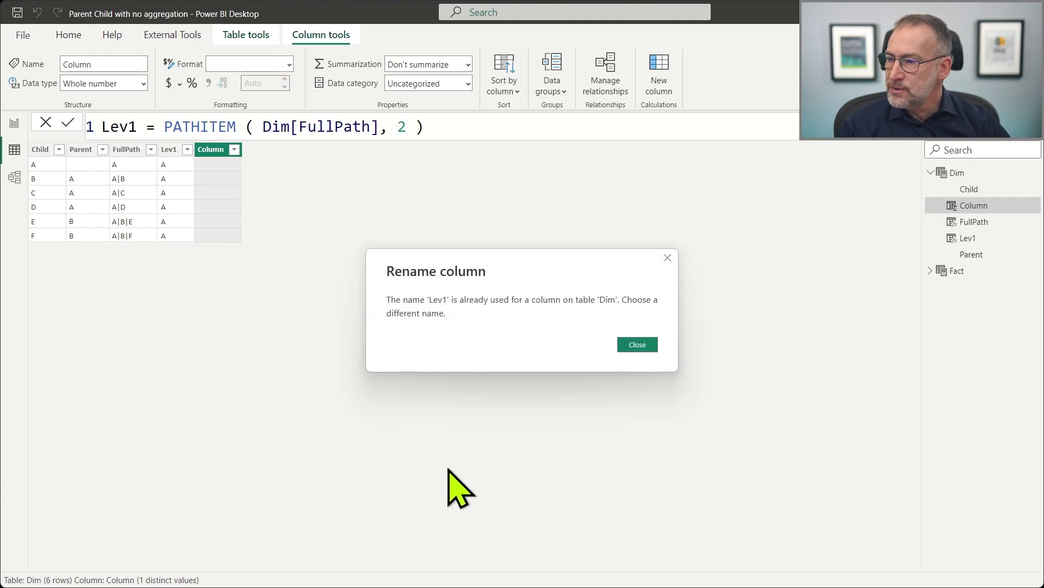
{"action": "left_click", "coordinate": [636, 345]}
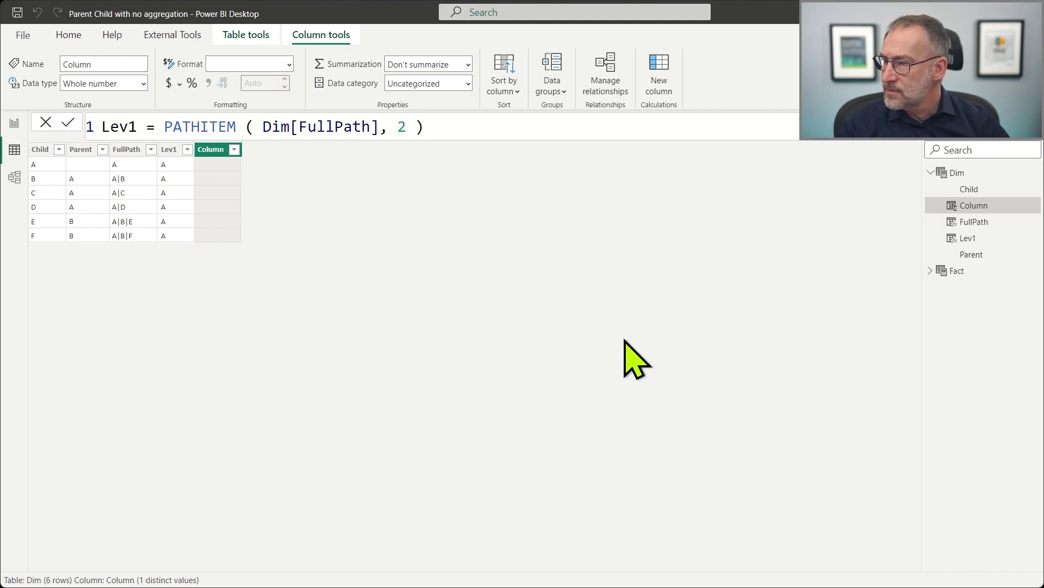
{"action": "double_click", "coordinate": [135, 125]}
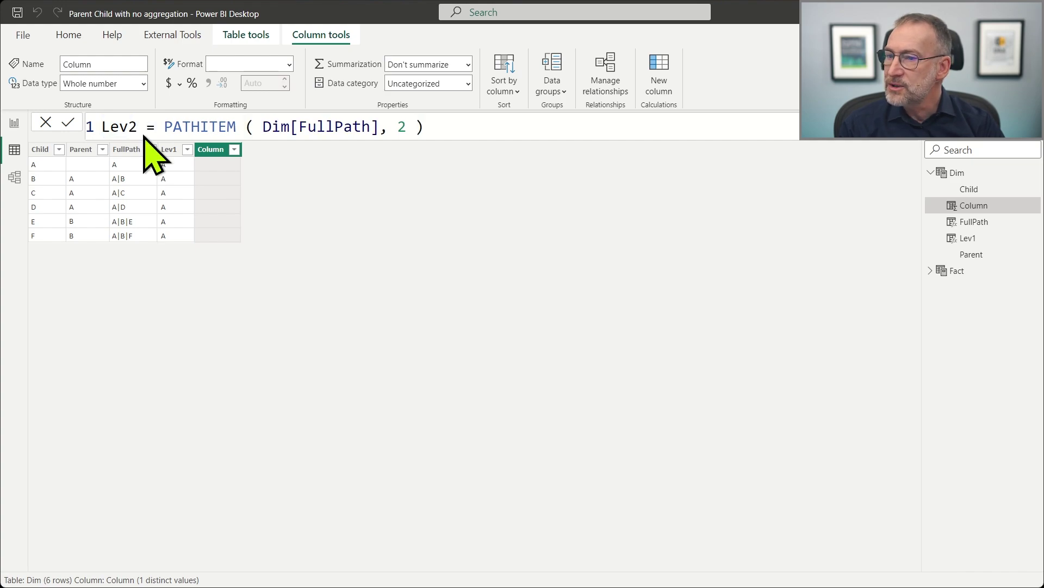
{"action": "key", "text": "Return"}
Add a Lev3 column to Dim taking the third FullPath item.
{"action": "right_click", "coordinate": [962, 177]}
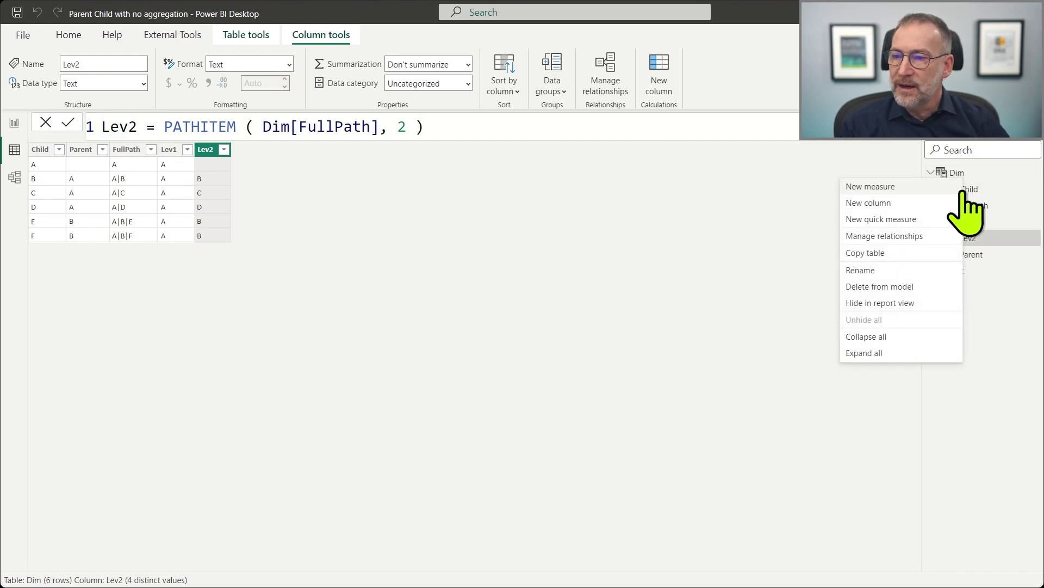
{"action": "left_click", "coordinate": [894, 201]}
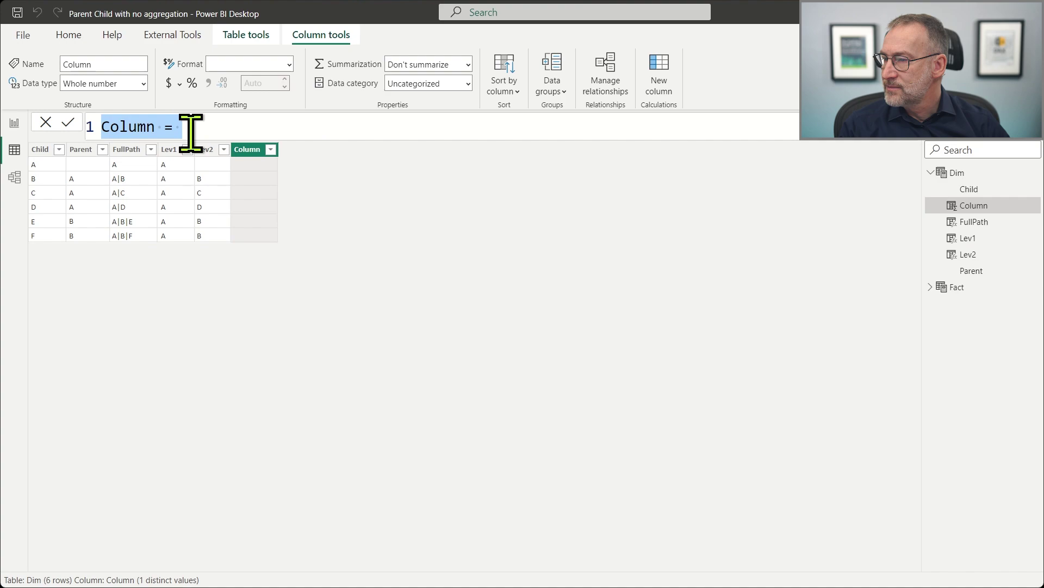
{"action": "key", "text": "ctrl+v"}
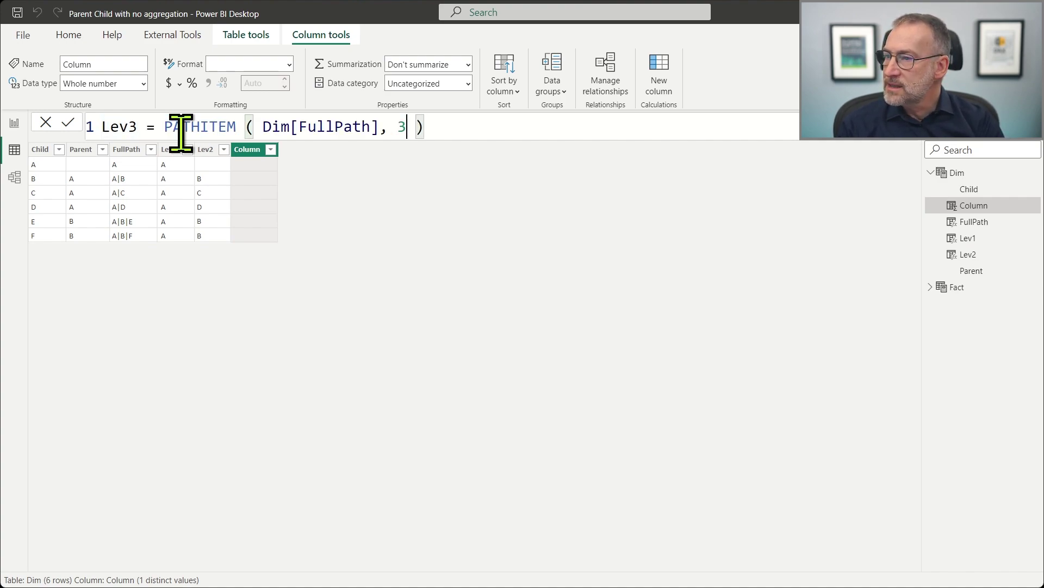
{"action": "key", "text": "Return"}
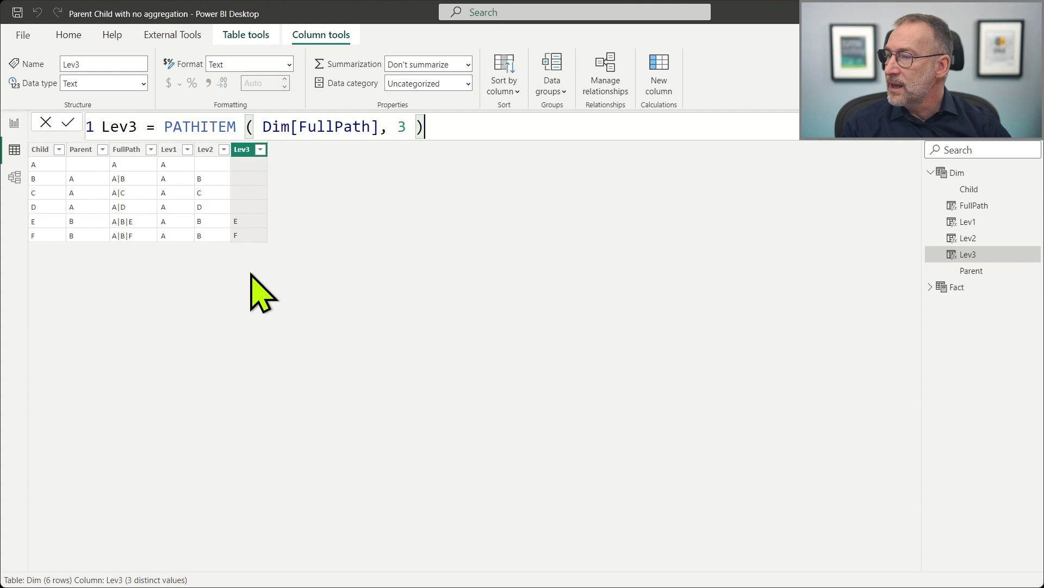
Replace Child in the matrix rows with Lev1, Lev2 and Lev3, then expand A.
{"action": "left_click", "coordinate": [15, 123]}
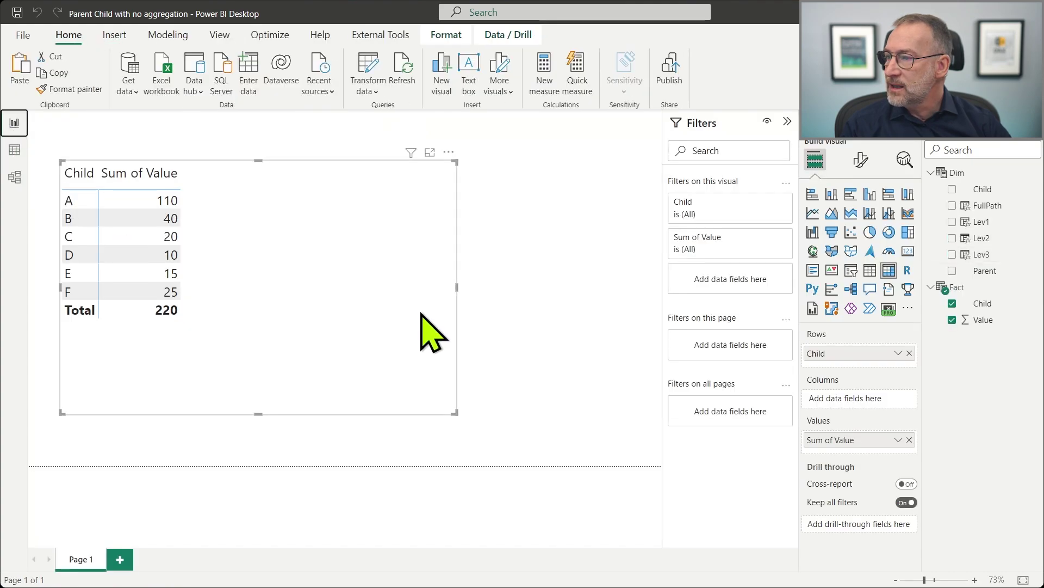
{"action": "left_click", "coordinate": [909, 353]}
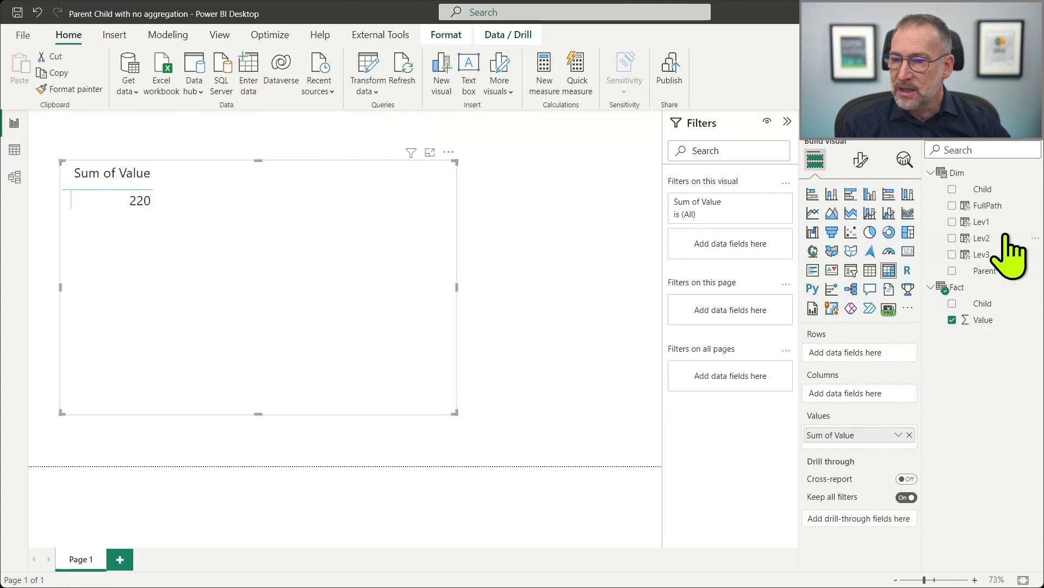
{"action": "left_click_drag", "start_coordinate": [1003, 223], "coordinate": [895, 353]}
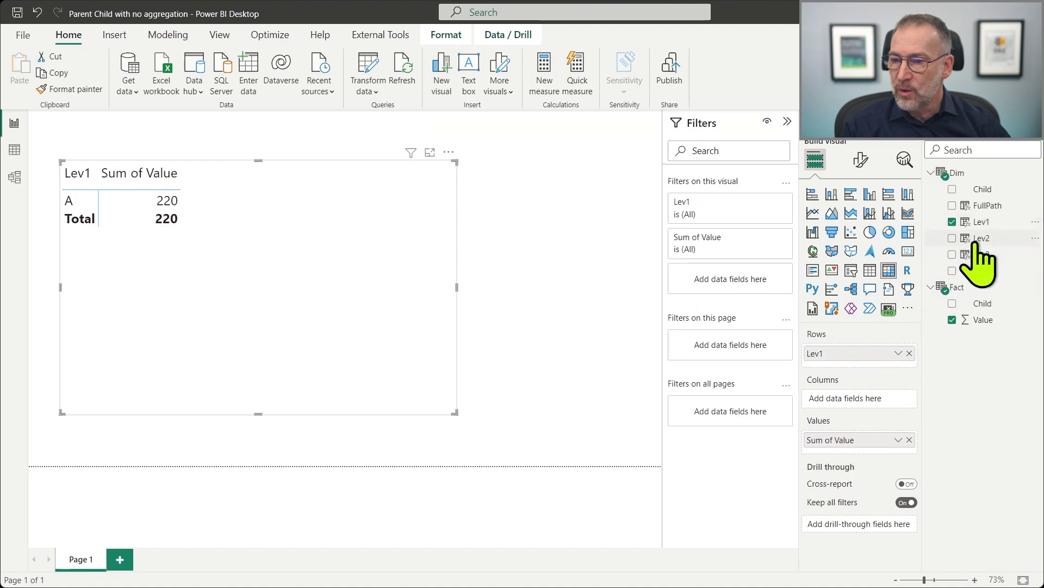
{"action": "left_click_drag", "start_coordinate": [979, 238], "coordinate": [874, 370]}
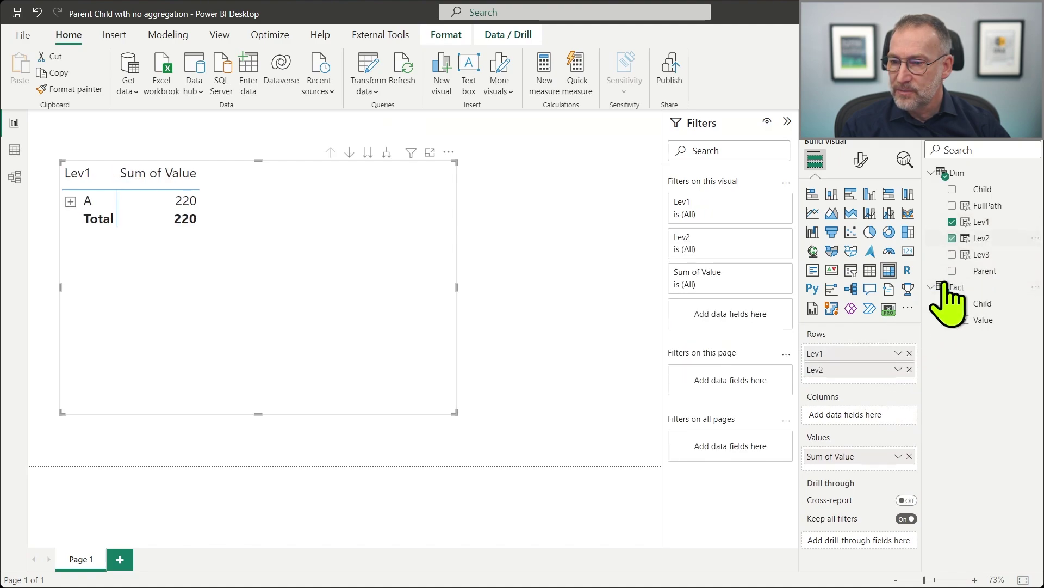
{"action": "left_click_drag", "start_coordinate": [979, 254], "coordinate": [892, 381]}
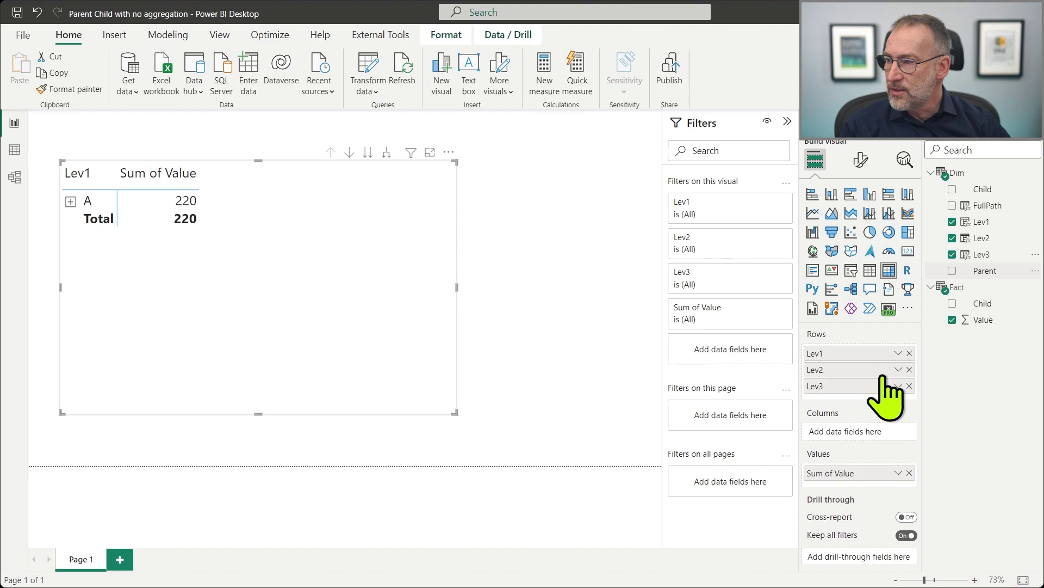
{"action": "left_click", "coordinate": [70, 201]}
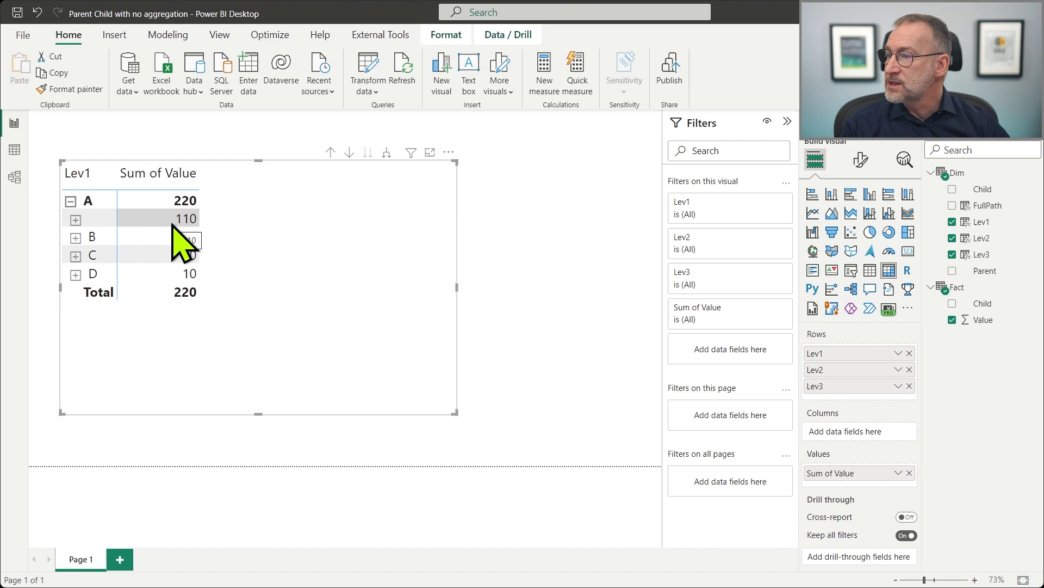
{"action": "left_click", "coordinate": [14, 149]}
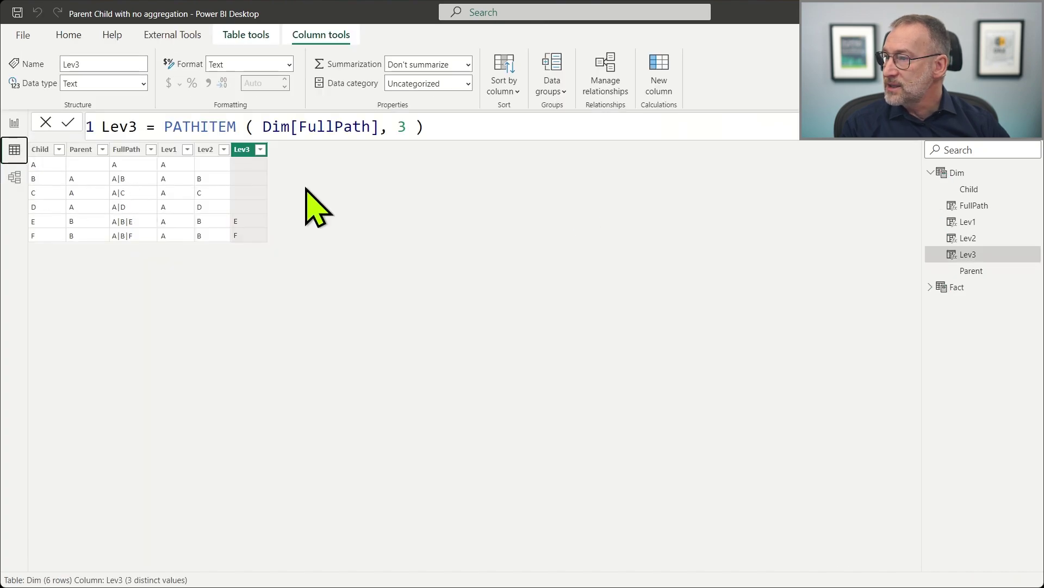
{"action": "left_click", "coordinate": [967, 289]}
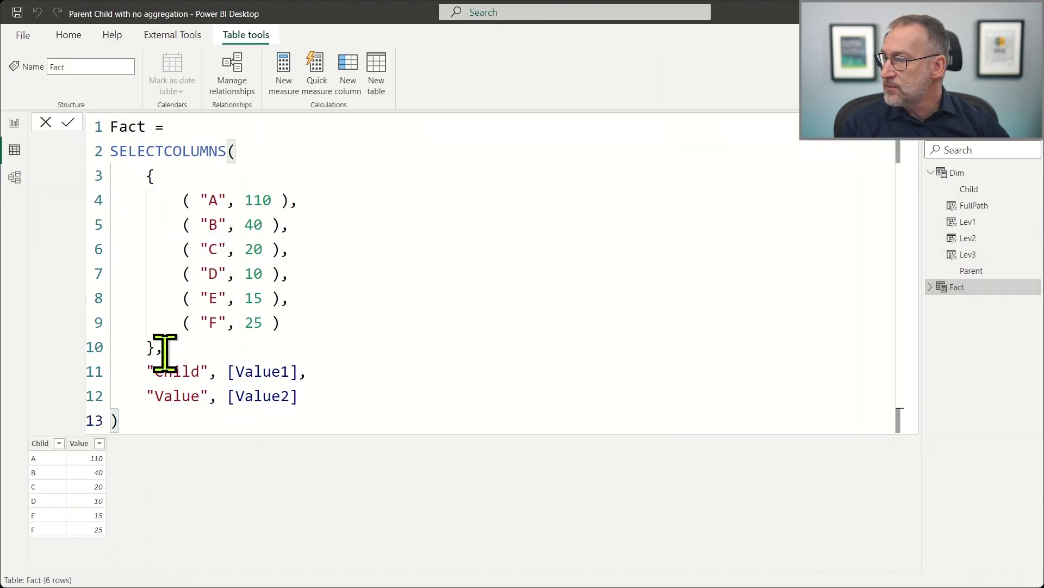
{"action": "left_click_drag", "start_coordinate": [192, 201], "coordinate": [292, 200]}
{"action": "left_click", "coordinate": [339, 203]}
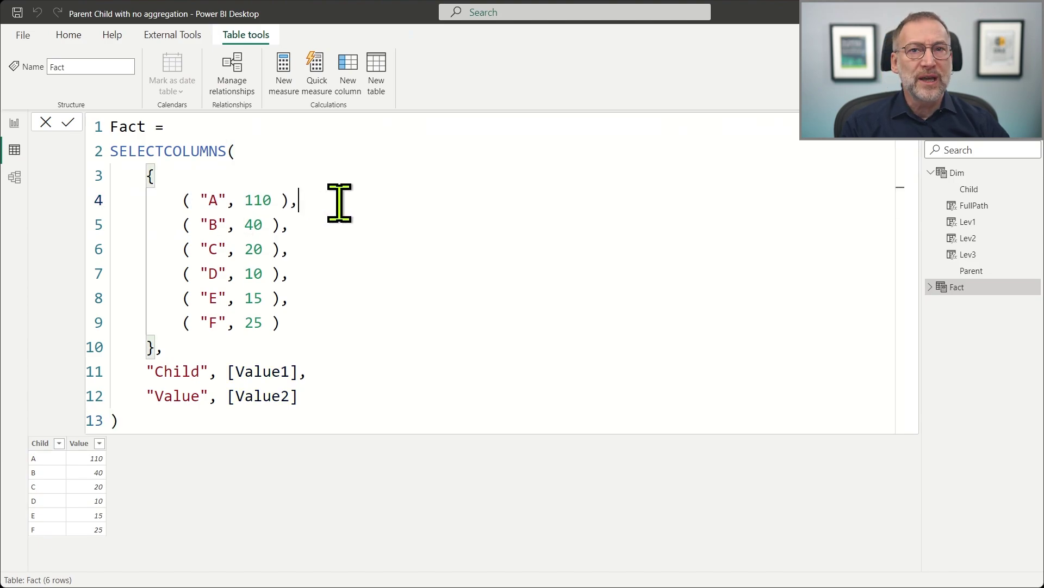
{"action": "left_click", "coordinate": [11, 123]}
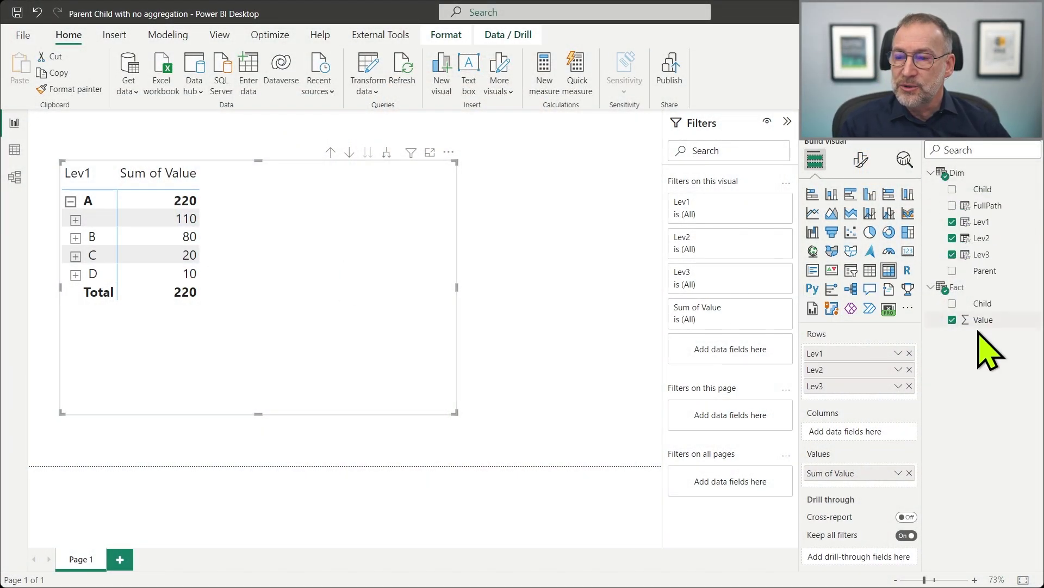
Start a CurrentLevel measure in Fact with the line ISFILTERED( Dim[Lev1] ) +.
{"action": "right_click", "coordinate": [963, 289]}
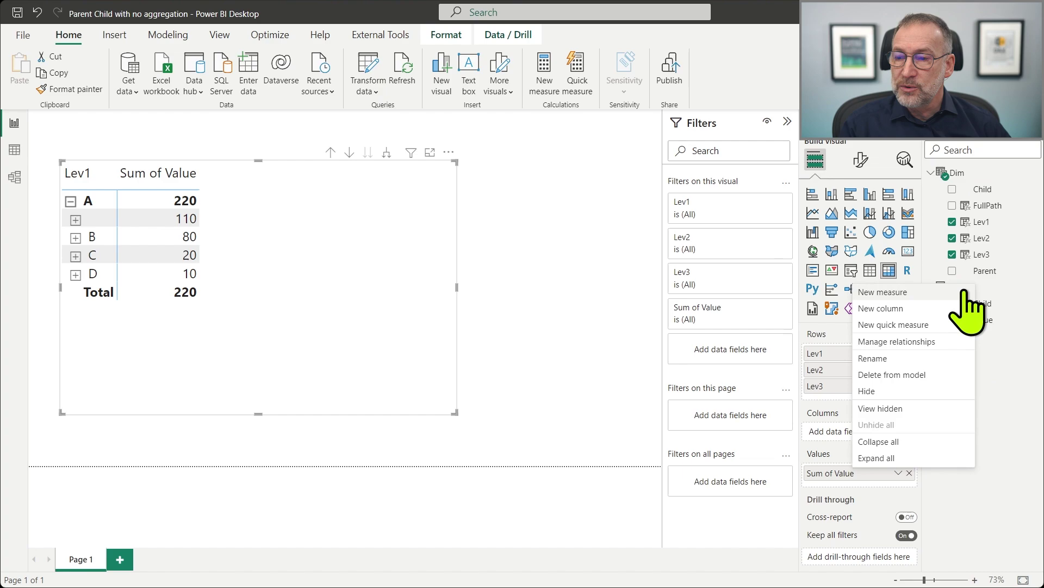
{"action": "left_click", "coordinate": [922, 292]}
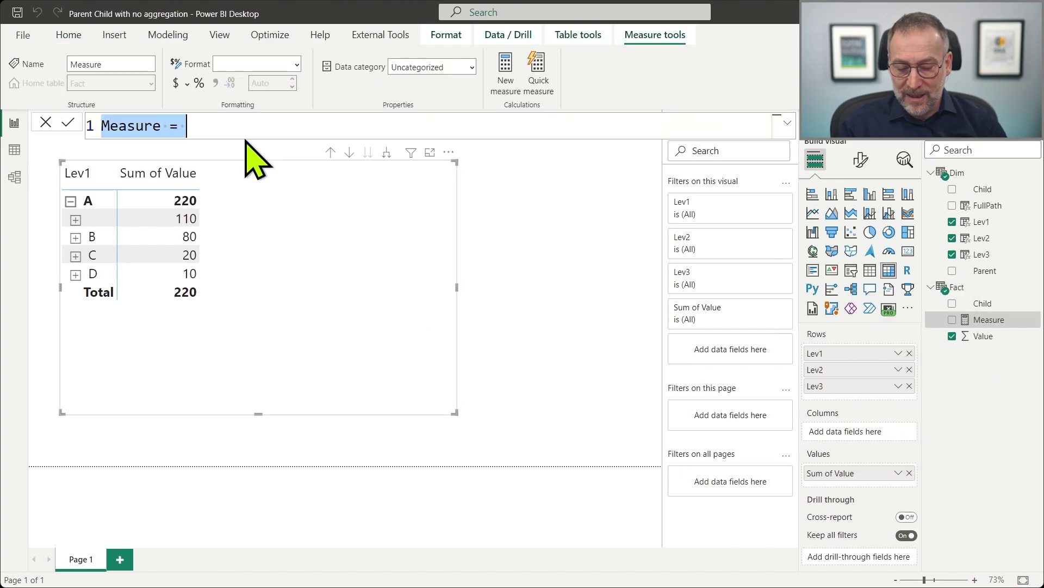
{"action": "type", "text": "CurrentLevel"}
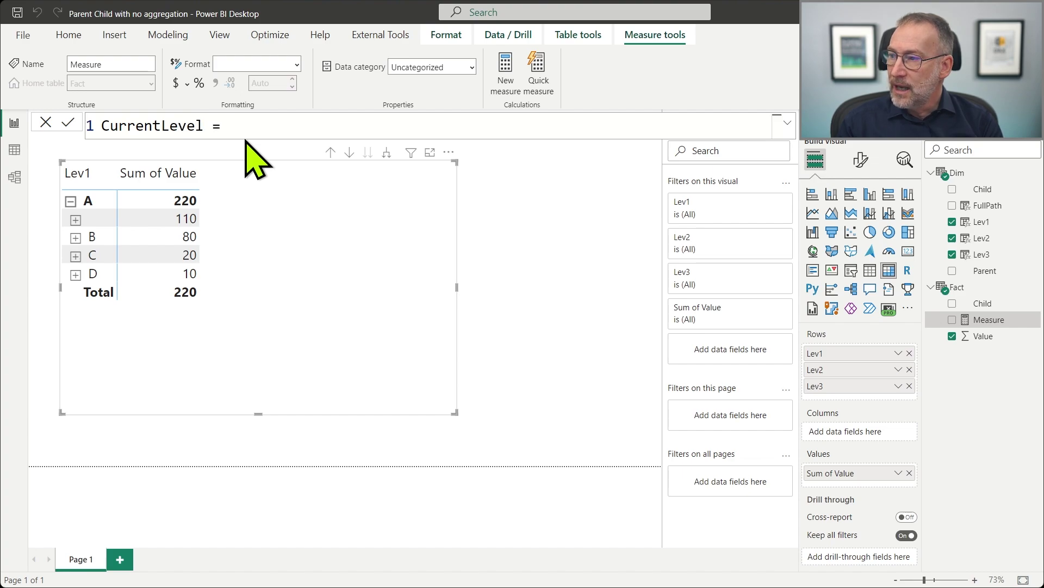
{"action": "type", "text": " ="}
{"action": "key", "text": "shift+Return"}
{"action": "type", "text": "IS"}
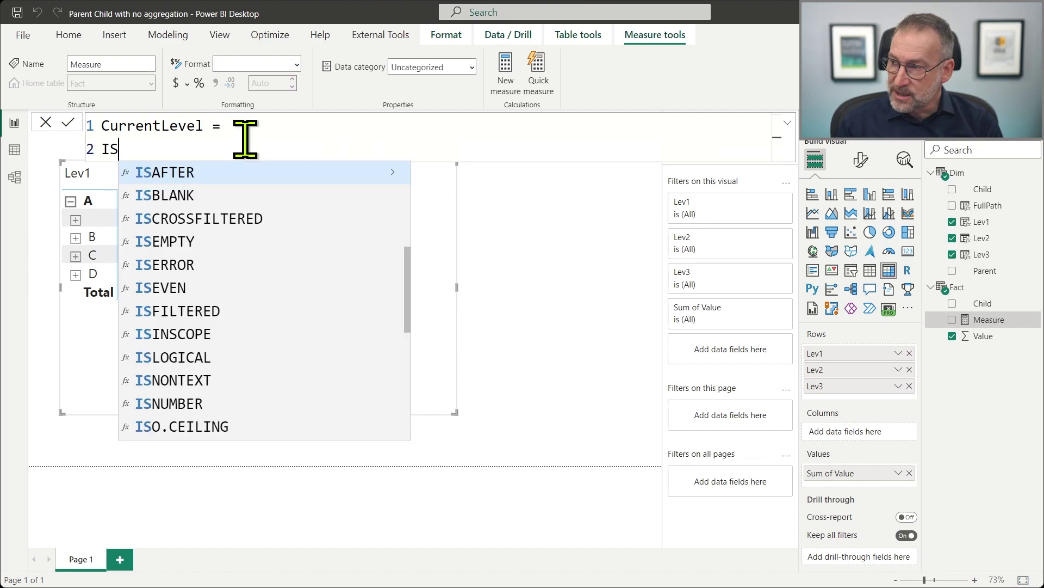
{"action": "type", "text": "FILTERED( Dim[Le"}
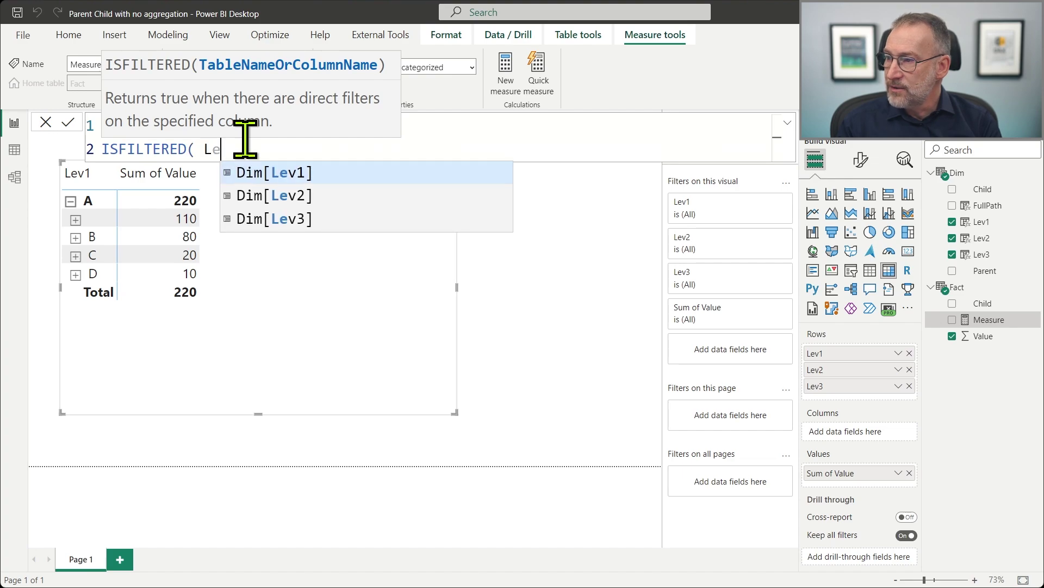
{"action": "key", "text": "Tab"}
{"action": "type", "text": ") +"}
{"action": "key", "text": "shift+Home"}
{"action": "key", "text": "ctrl+c"}
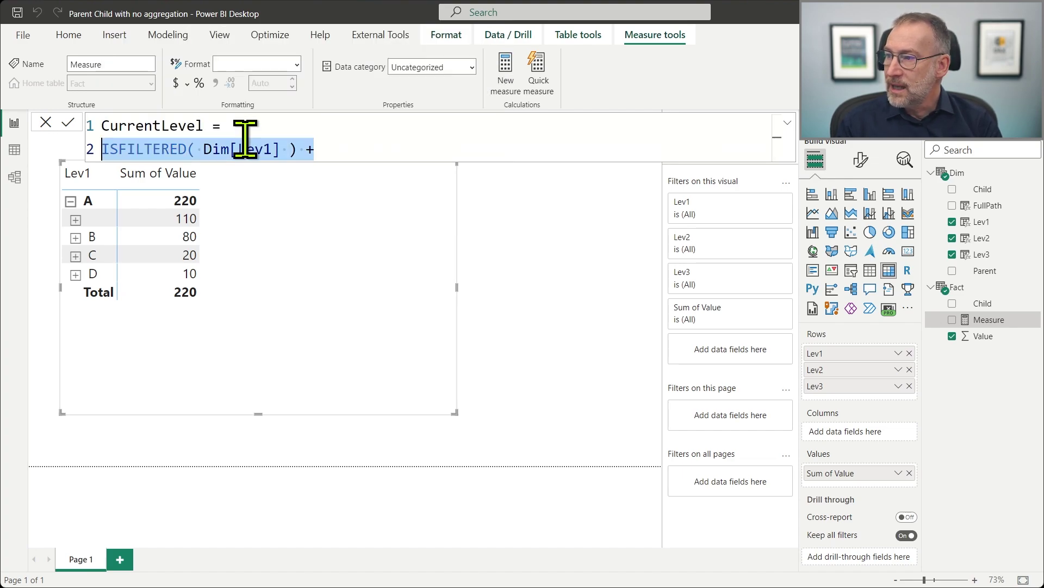
Add ISFILTERED terms for Dim[Lev2] and Dim[Lev3] and commit the CurrentLevel measure.
{"action": "key", "text": "End"}
{"action": "key", "text": "shift+Return"}
{"action": "key", "text": "ctrl+v"}
{"action": "key", "text": "shift+Return"}
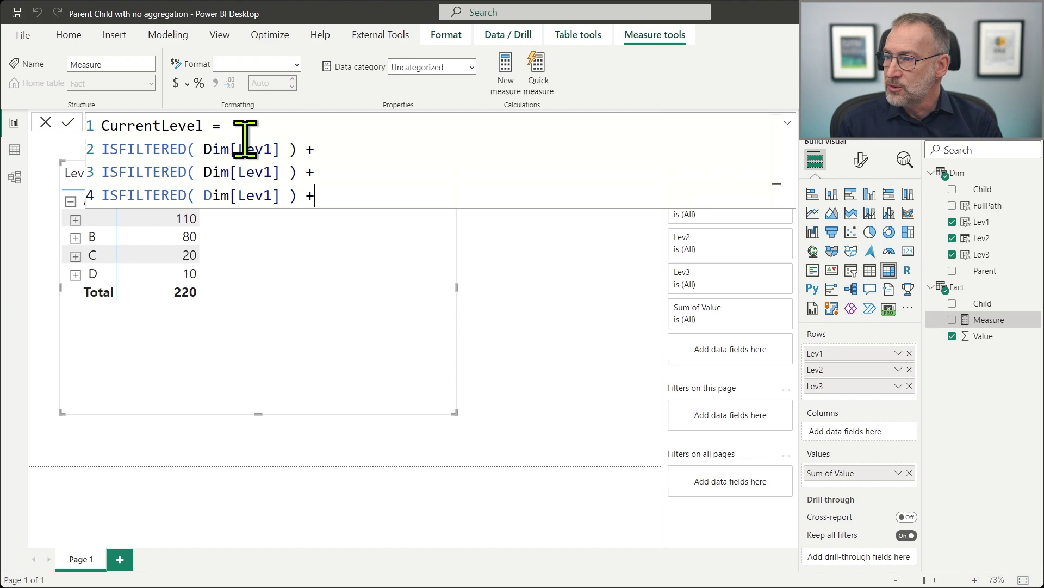
{"action": "key", "text": "BackSpace"}
{"action": "key", "text": "BackSpace"}
{"action": "key", "text": "Up"}
{"action": "key", "text": "Left"}
{"action": "key", "text": "Left"}
{"action": "key", "text": "Left"}
{"action": "key", "text": "BackSpace"}
{"action": "type", "text": "2"}
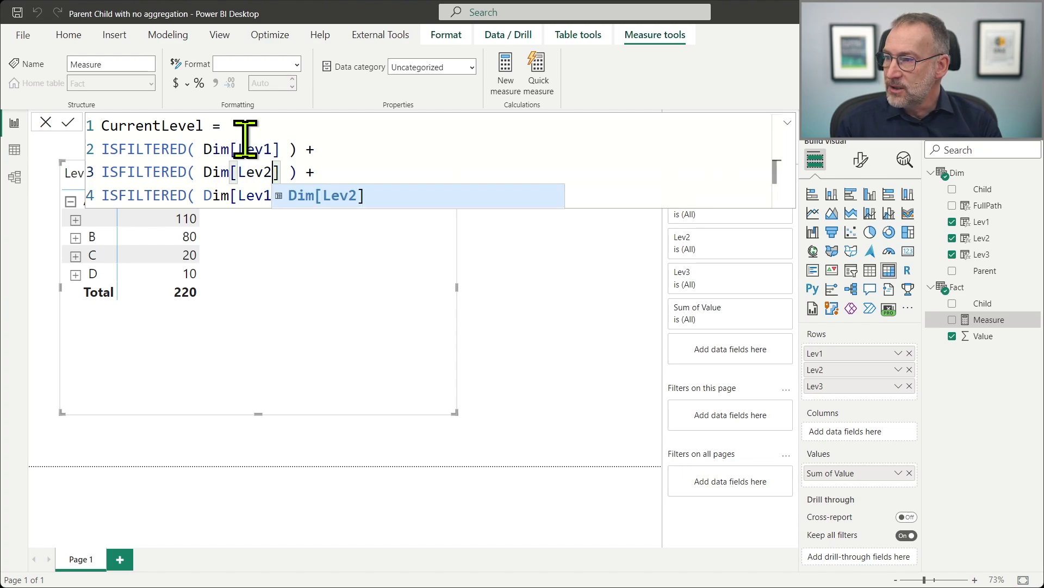
{"action": "key", "text": "Down"}
{"action": "key", "text": "BackSpace"}
{"action": "type", "text": "3"}
{"action": "key", "text": "Left"}
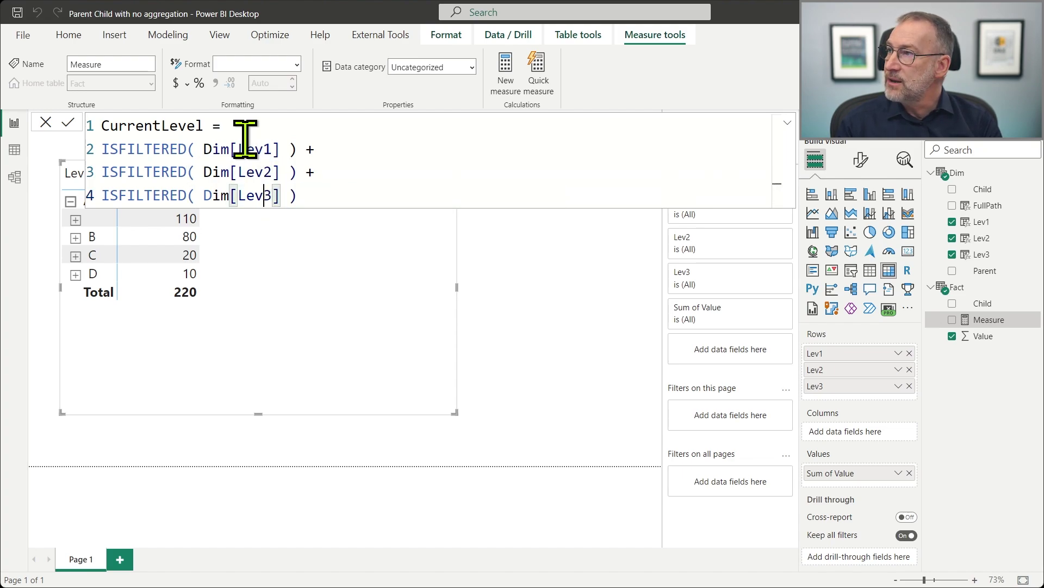
{"action": "key", "text": "Up"}
{"action": "key", "text": "Up"}
{"action": "key", "text": "Return"}
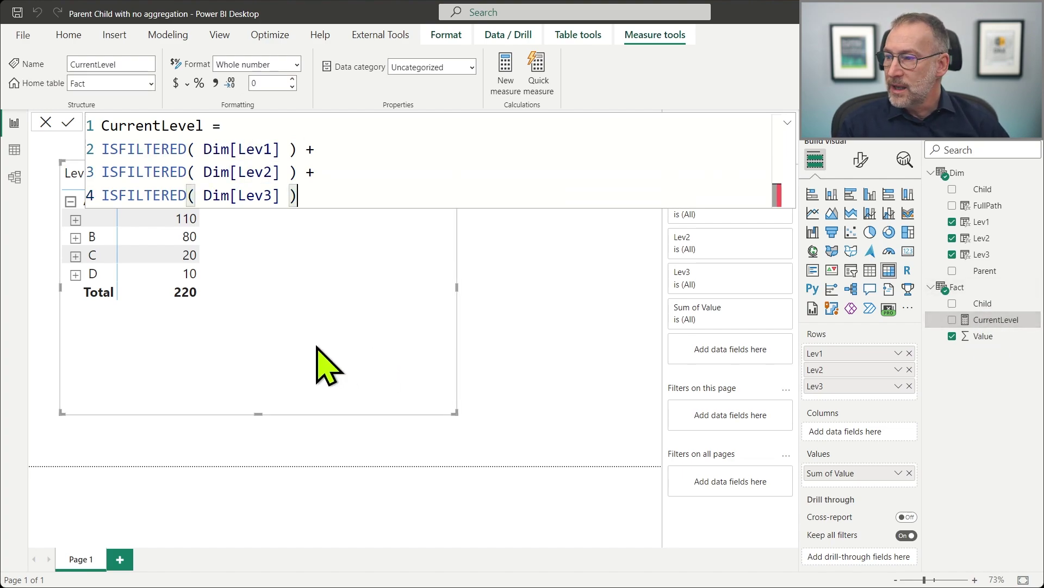
Add CurrentLevel to the matrix values and expand B to show E and F.
{"action": "left_click_drag", "start_coordinate": [963, 321], "coordinate": [375, 326]}
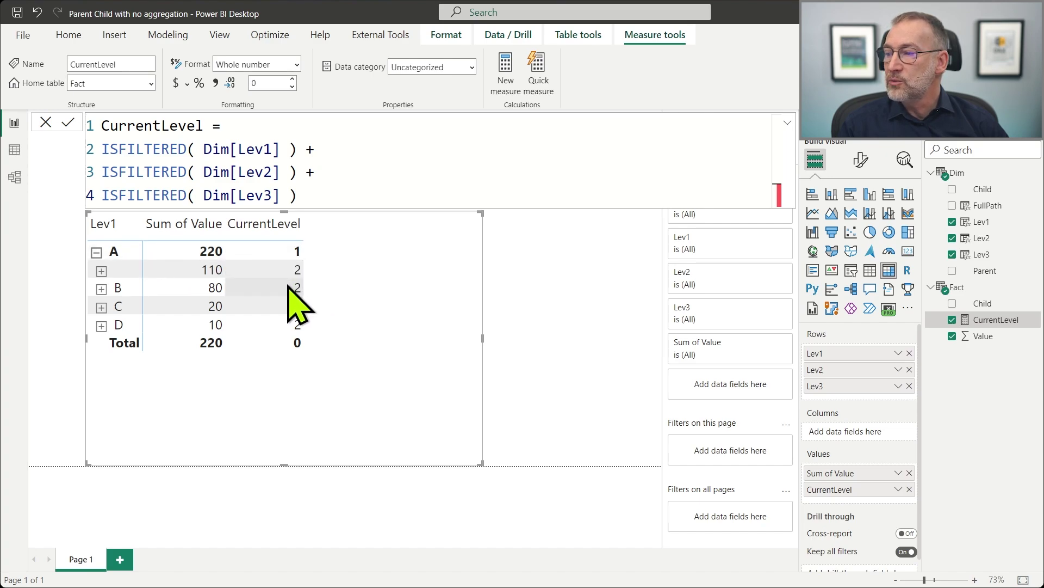
{"action": "left_click", "coordinate": [101, 289]}
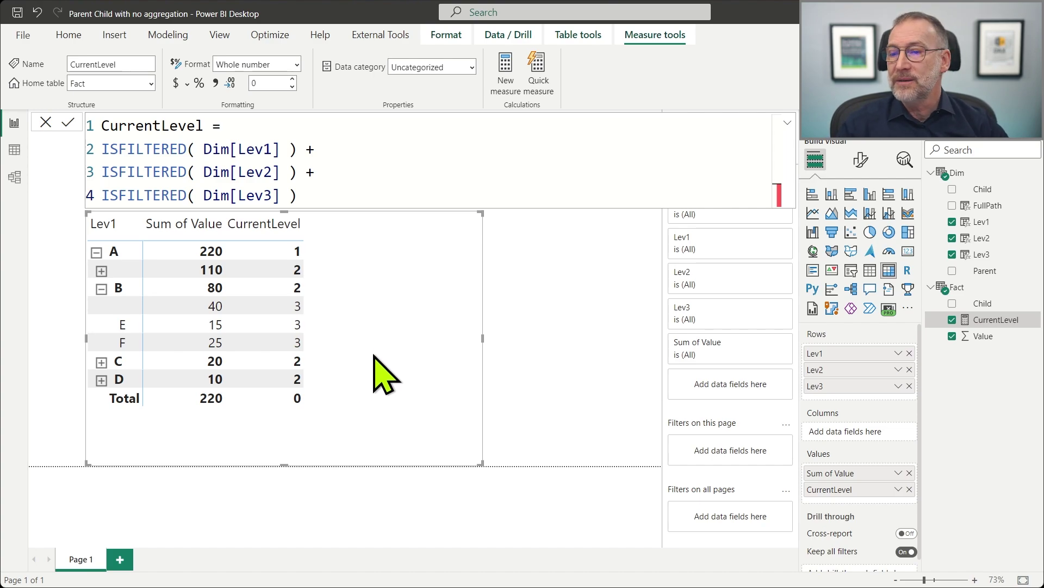
Start a CurrentChild measure in Fact with a SWITCH call, fixing the SWTICH typo.
{"action": "right_click", "coordinate": [985, 294]}
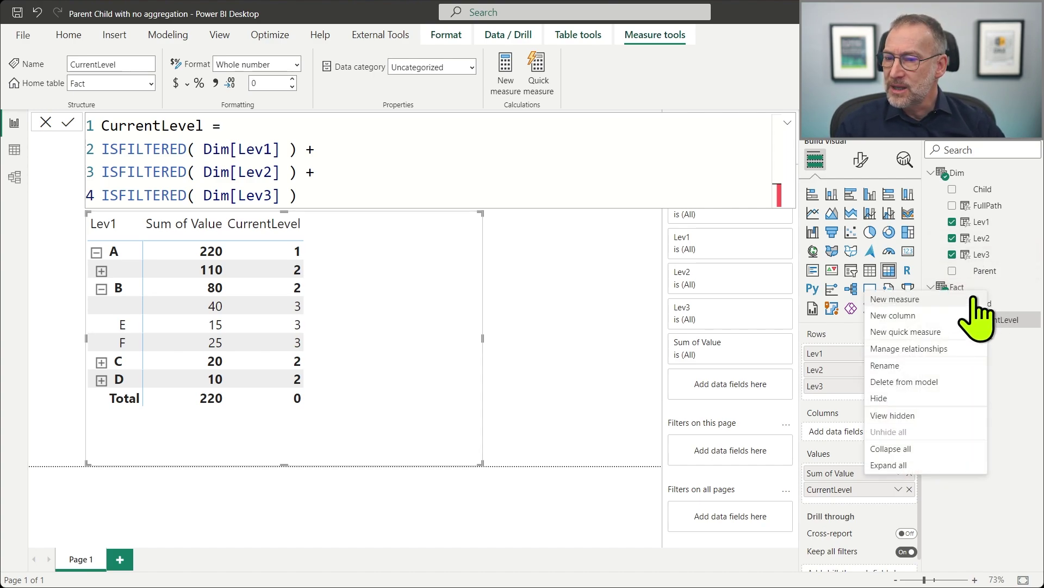
{"action": "left_click", "coordinate": [1001, 299]}
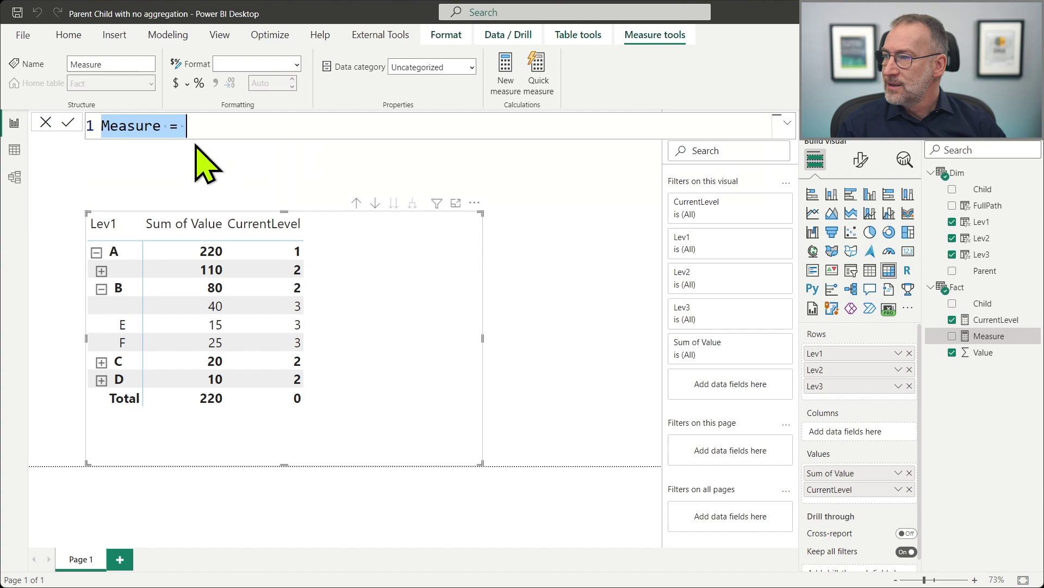
{"action": "type", "text": "CurrentCh"}
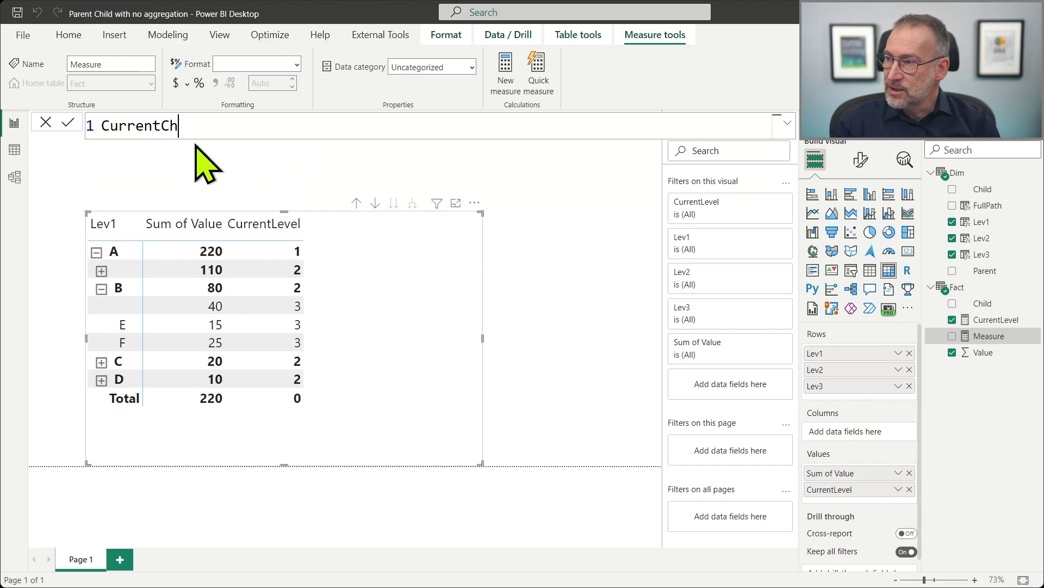
{"action": "type", "text": "ild ="}
{"action": "key", "text": "shift+Return"}
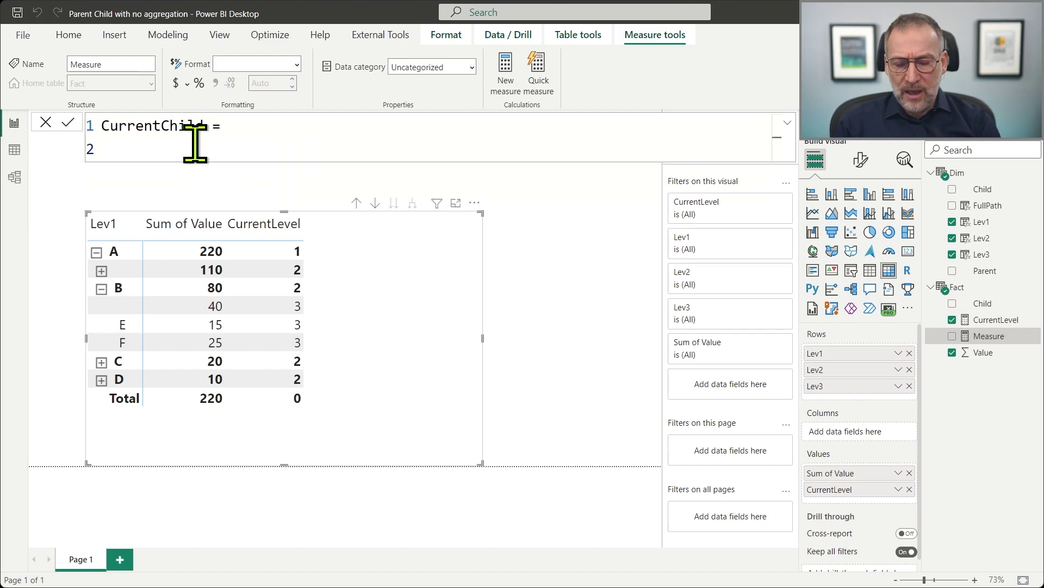
{"action": "type", "text": "SWTICH ("}
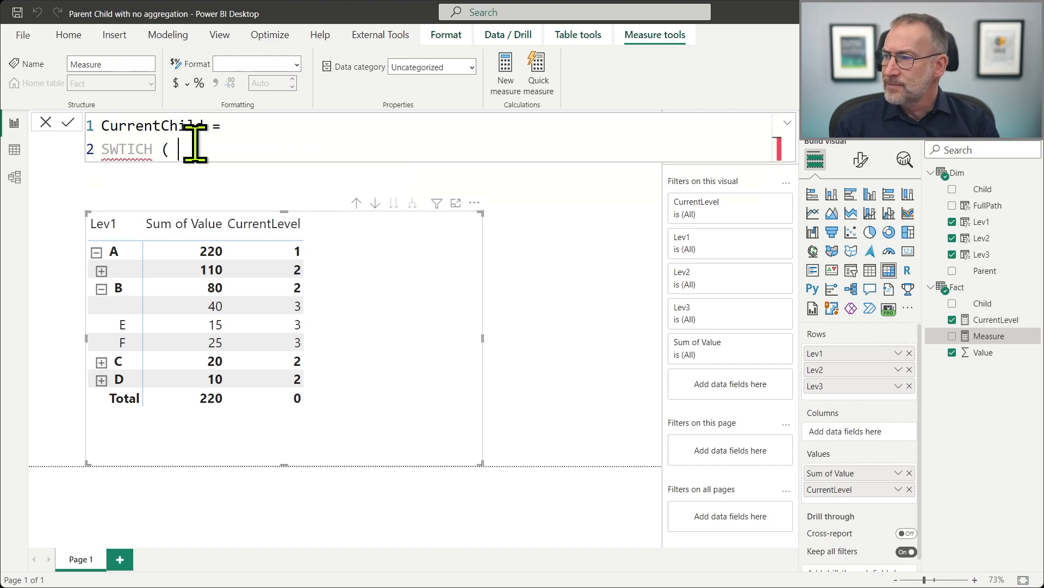
{"action": "key", "text": "Right"}
{"action": "key", "text": "Right"}
{"action": "key", "text": "Delete"}
{"action": "key", "text": "Right"}
{"action": "type", "text": "T"}
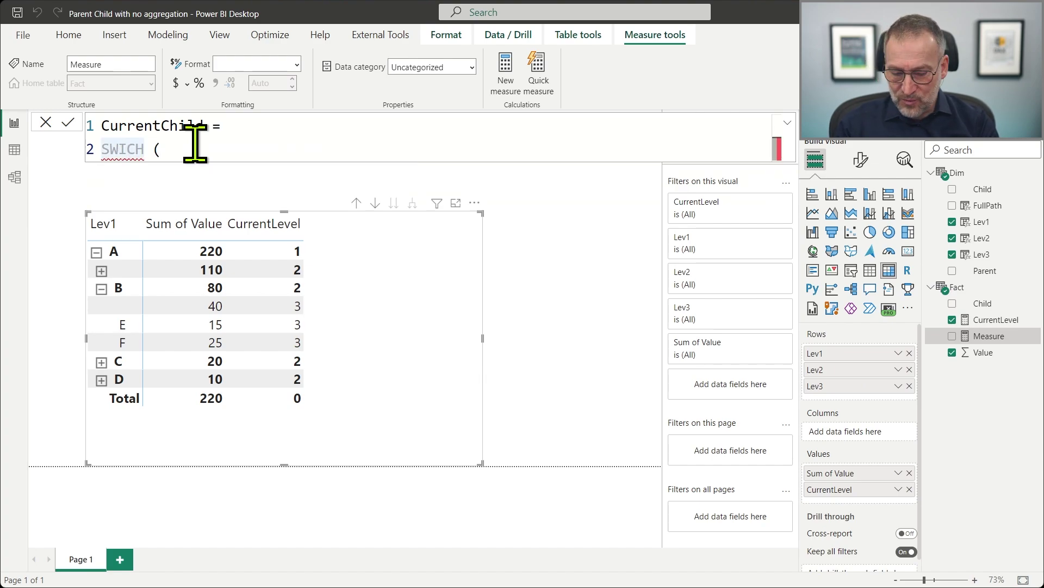
{"action": "key", "text": "End"}
{"action": "key", "text": "shift+Return"}
Switch on [CurrentLevel] with the first branch 1, VALUES ( Dim[Lev1] ).
{"action": "type", "text": "[C"}
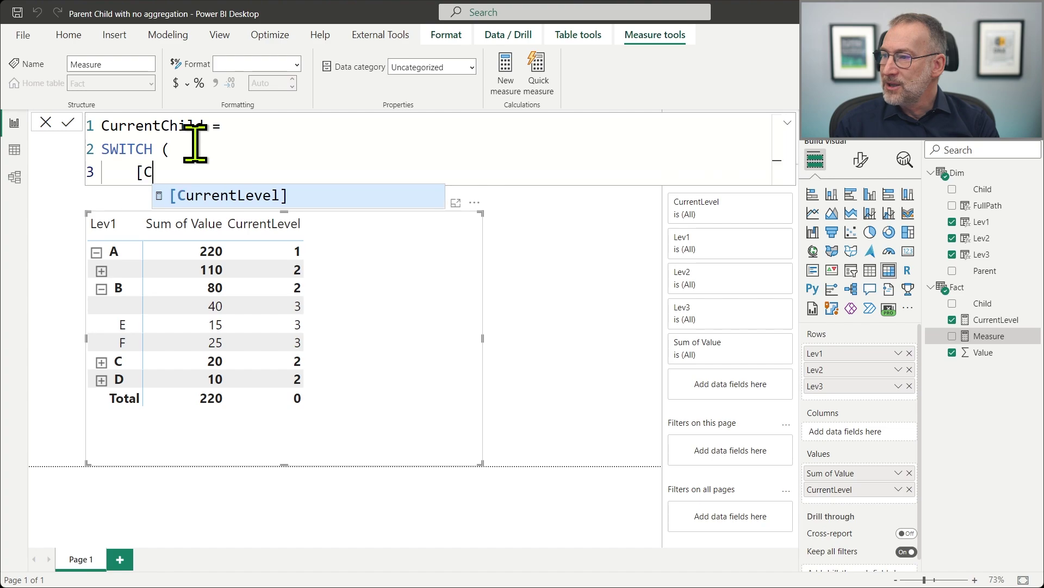
{"action": "key", "text": "Tab"}
{"action": "type", "text": ","}
{"action": "key", "text": "shift+Return"}
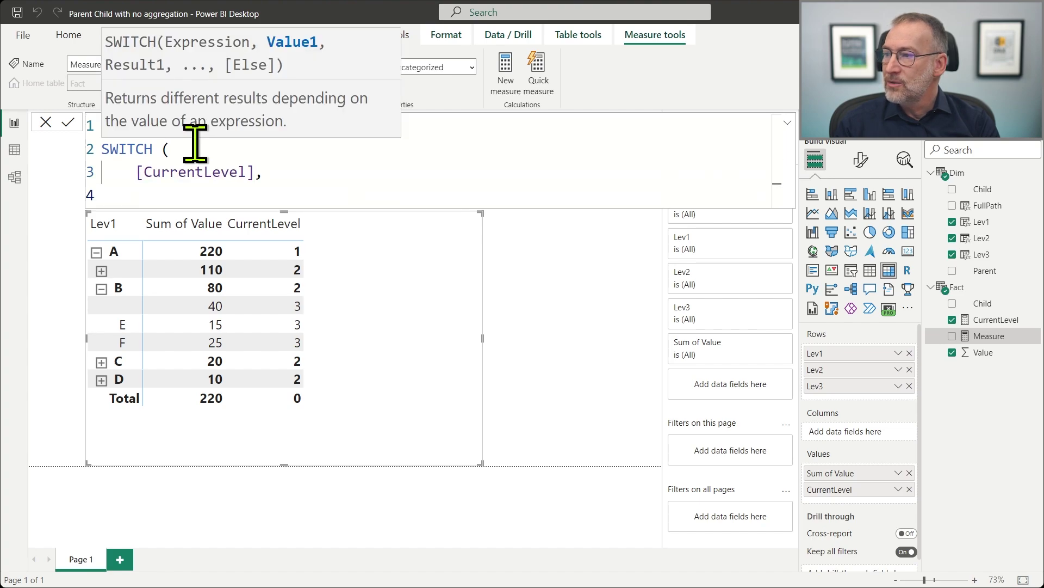
{"action": "type", "text": "1, "}
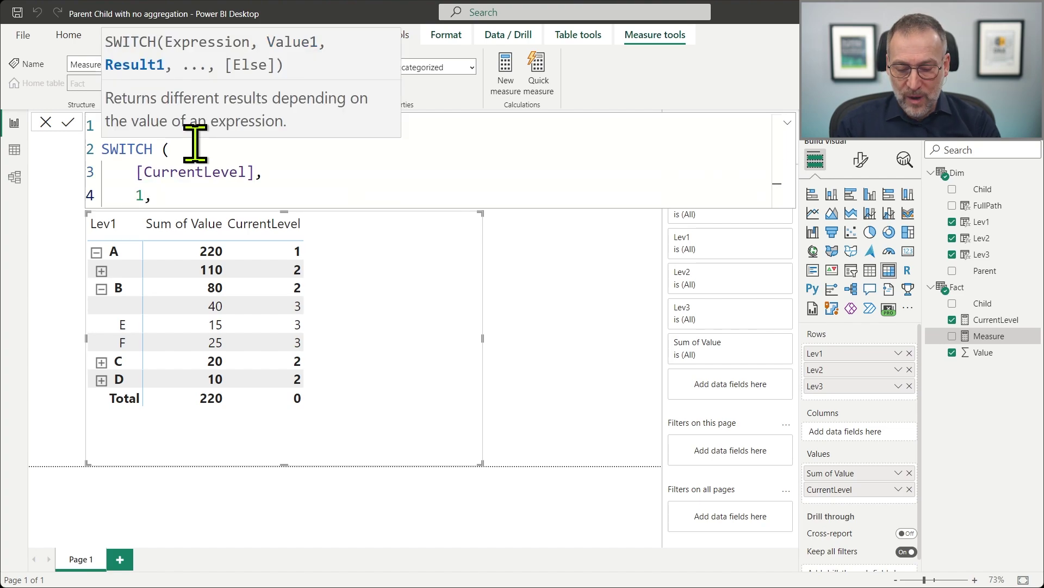
{"action": "type", "text": "VALUES ("}
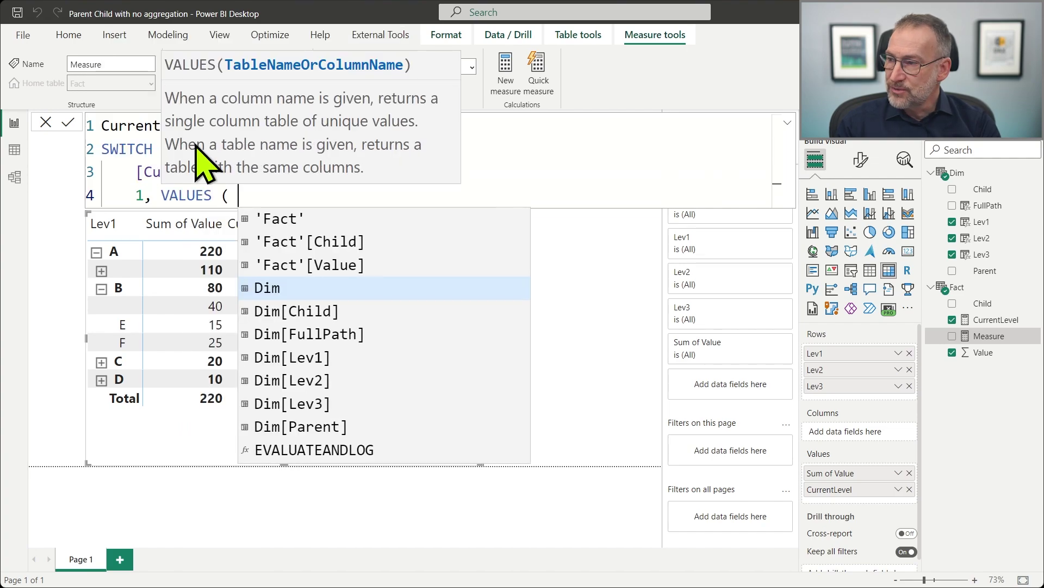
{"action": "key", "text": "Down"}
{"action": "key", "text": "Down"}
{"action": "key", "text": "Down"}
{"action": "key", "text": "Tab"}
{"action": "type", "text": "),"}
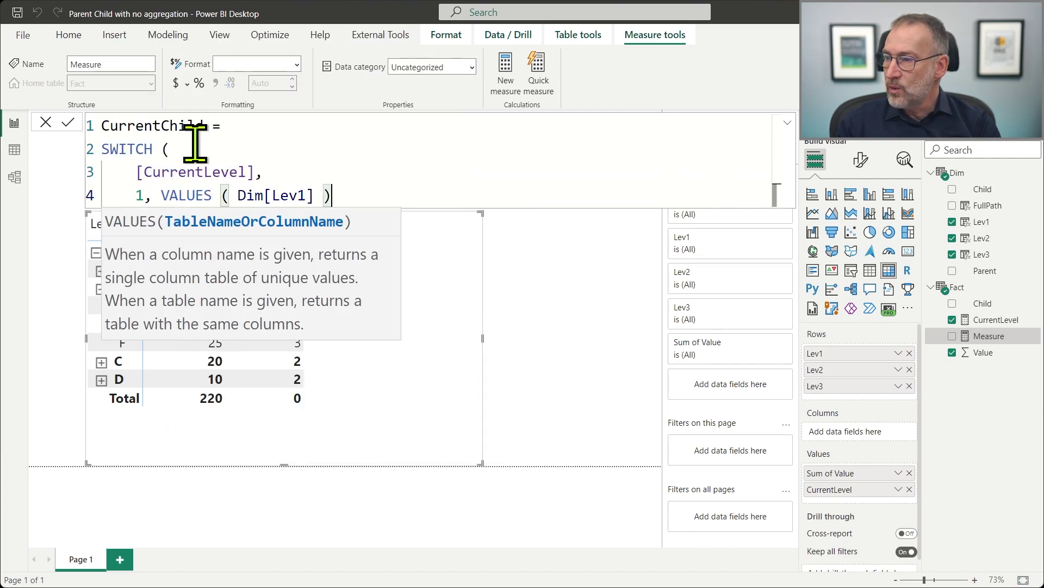
Add the branch 2, VALUES ( Dim[Lev2] ) to the SWITCH.
{"action": "key", "text": "shift+Return"}
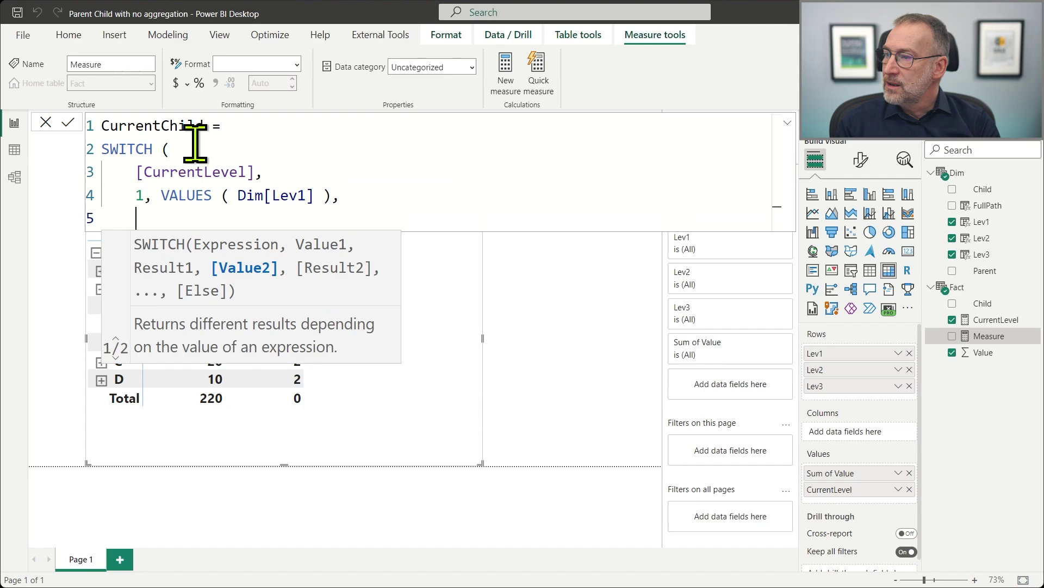
{"action": "type", "text": "1, VALUES ( Dim[Lev1] ),"}
{"action": "key", "text": "Home"}
{"action": "key", "text": "Delete"}
{"action": "type", "text": "2"}
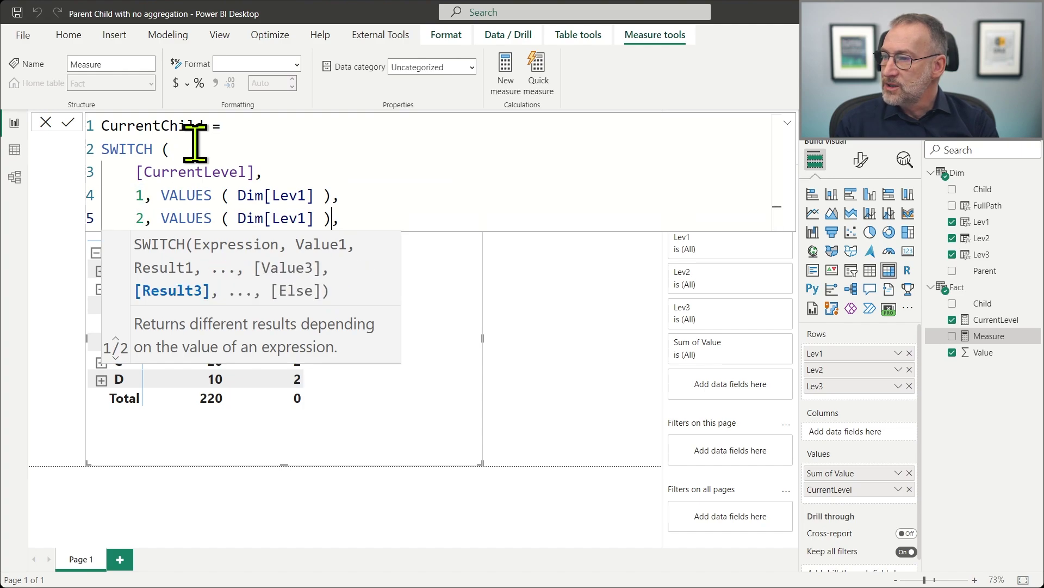
{"action": "key", "text": "End"}
{"action": "key", "text": "Left"}
{"action": "key", "text": "Left"}
{"action": "key", "text": "Left"}
{"action": "key", "text": "BackSpace"}
{"action": "type", "text": "2"}
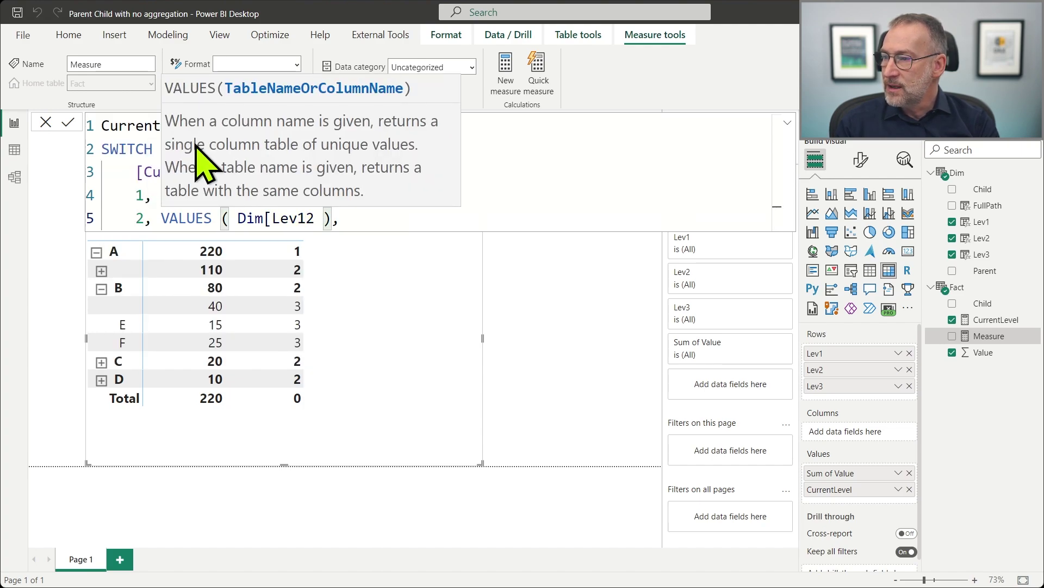
{"action": "key", "text": "BackSpace"}
{"action": "key", "text": "BackSpace"}
{"action": "type", "text": "2"}
{"action": "key", "text": "Tab"}
{"action": "key", "text": "End"}
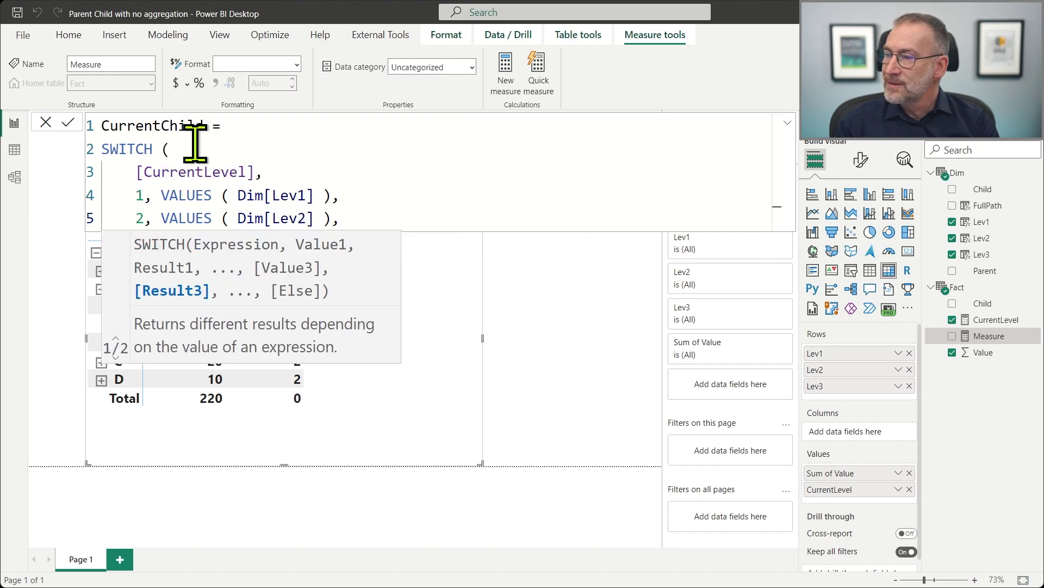
Add the branch 3, VALUES ( Dim[Lev3] ), close the SWITCH and commit CurrentChild.
{"action": "key", "text": "Return"}
{"action": "type", "text": "1, VALUES ( Dim[Lev1] ),"}
{"action": "key", "text": "Home"}
{"action": "key", "text": "Delete"}
{"action": "type", "text": "3"}
{"action": "key", "text": "End"}
{"action": "key", "text": "Left"}
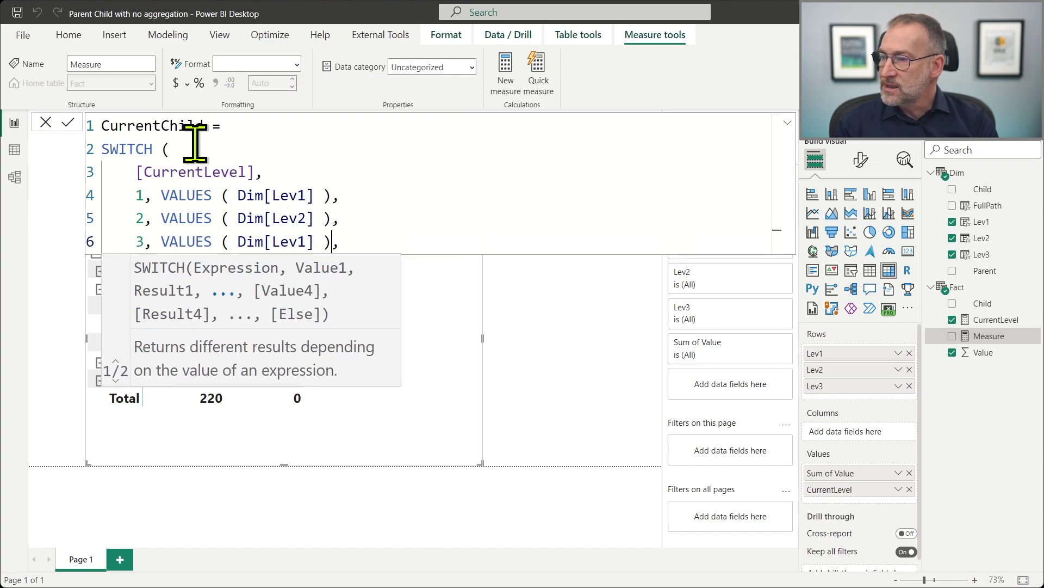
{"action": "key", "text": "Left"}
{"action": "key", "text": "Left"}
{"action": "key", "text": "BackSpace"}
{"action": "key", "text": "BackSpace"}
{"action": "type", "text": "3"}
{"action": "key", "text": "Tab"}
{"action": "key", "text": "End"}
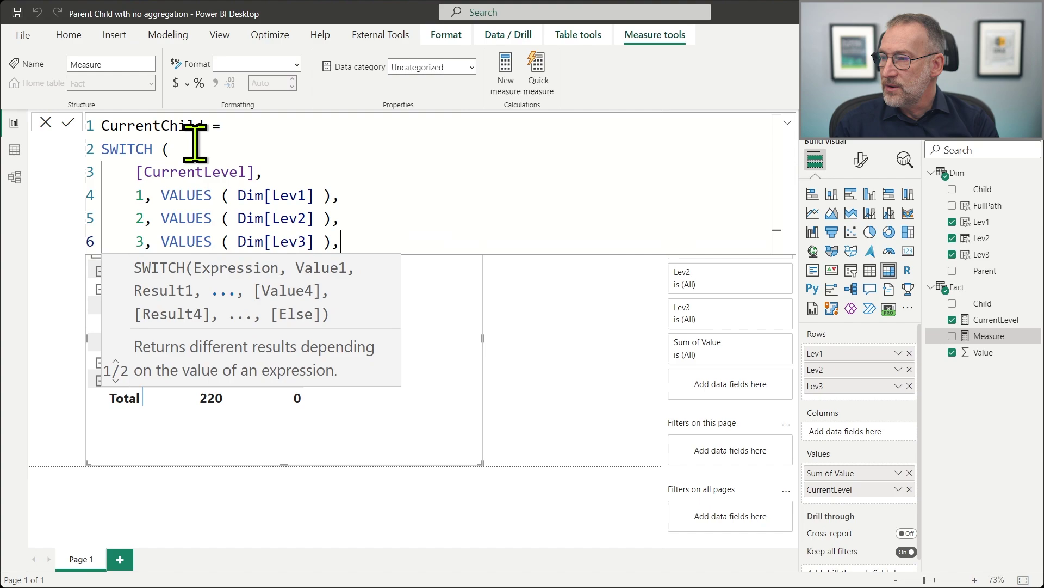
{"action": "key", "text": "BackSpace"}
{"action": "key", "text": "Return"}
{"action": "type", "text": ")"}
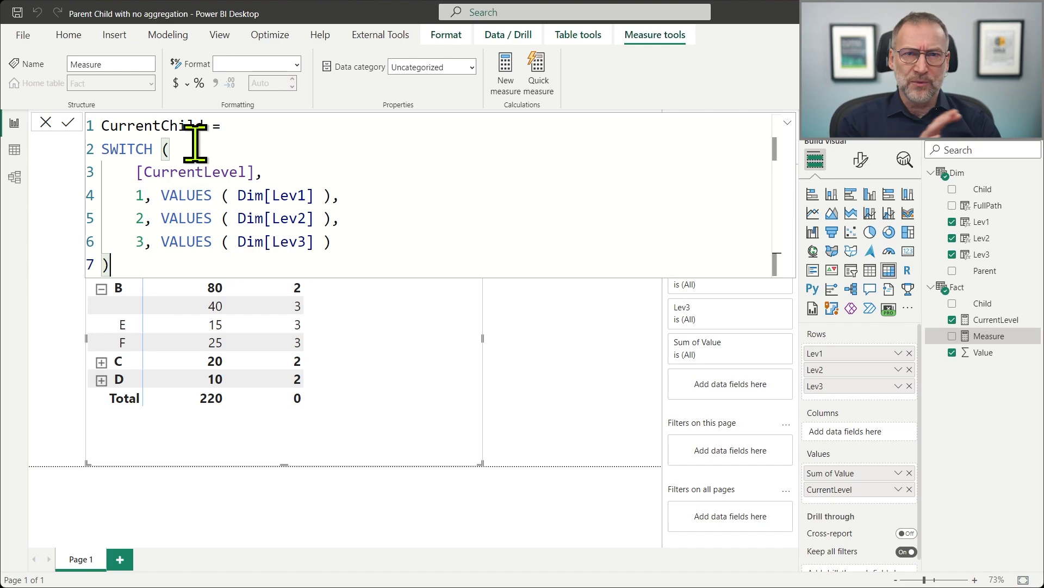
{"action": "key", "text": "Return"}
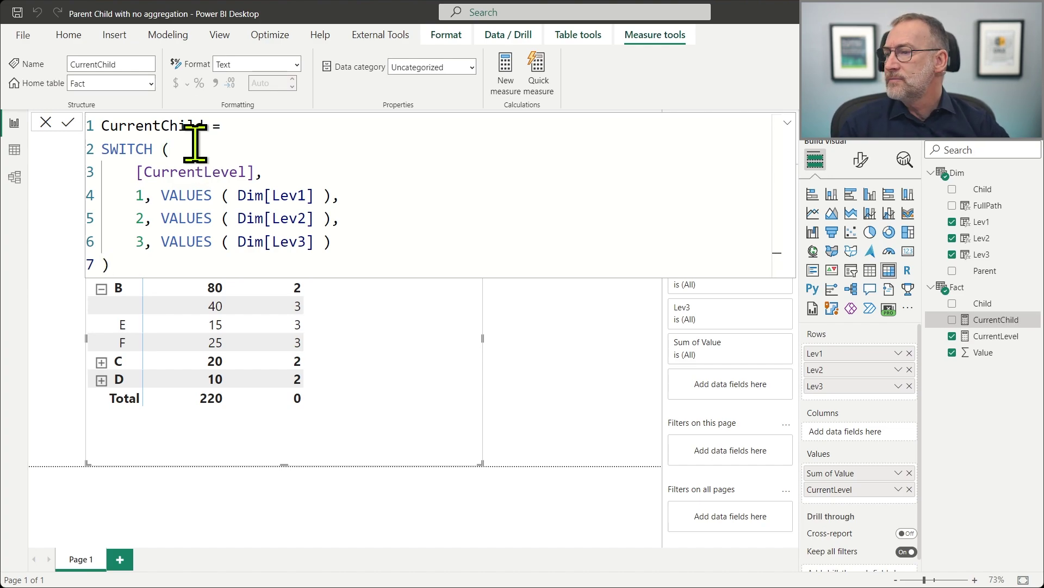
Add CurrentChild to the matrix, showing member names A, B, E, F, C, D per row.
{"action": "left_click_drag", "start_coordinate": [996, 321], "coordinate": [441, 349]}
{"action": "left_click", "coordinate": [525, 409]}
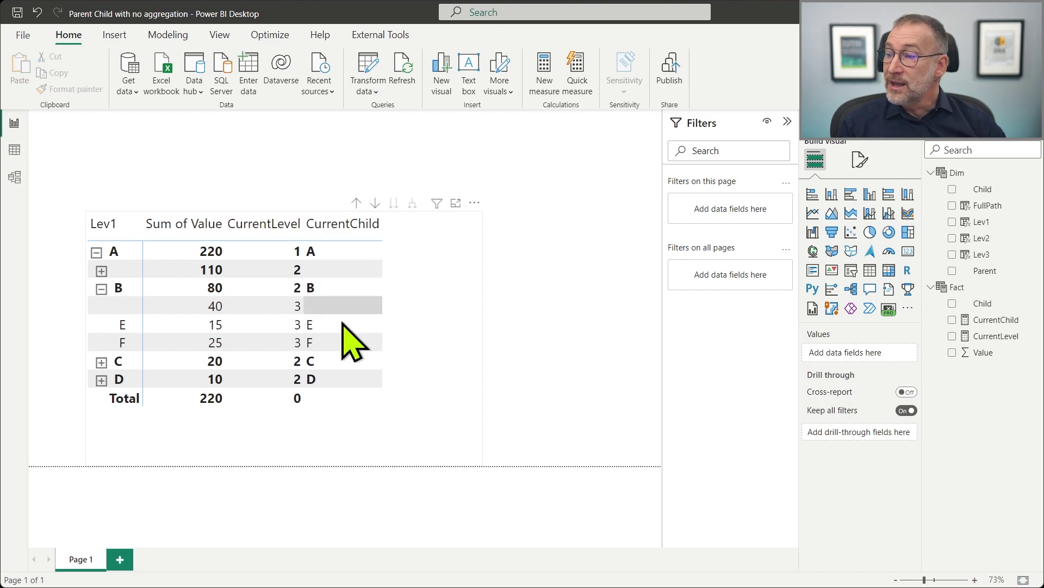
{"action": "left_click", "coordinate": [460, 413]}
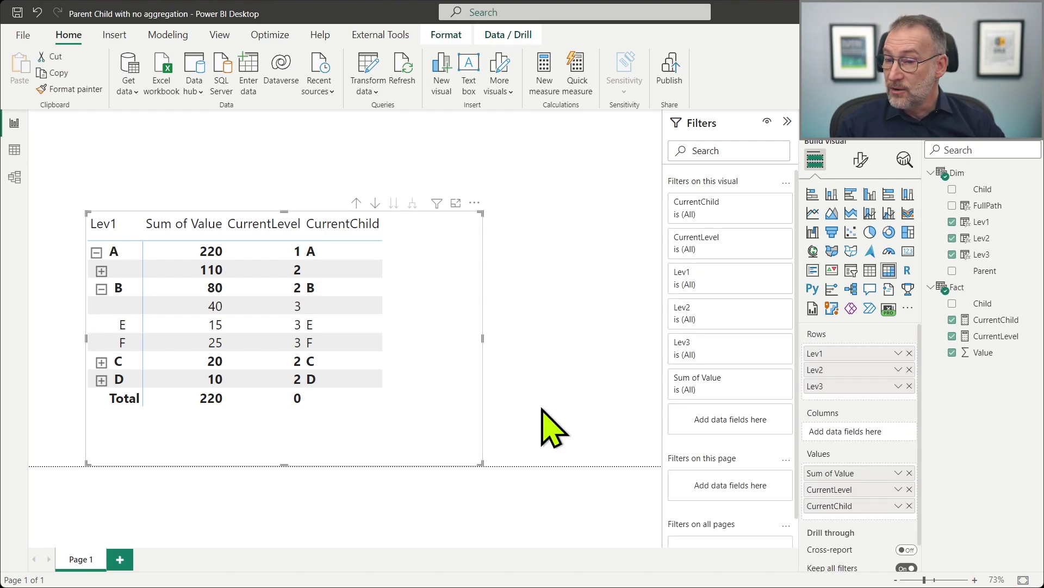
Start a new measure in the Fact table named No Agg.
{"action": "right_click", "coordinate": [983, 287]}
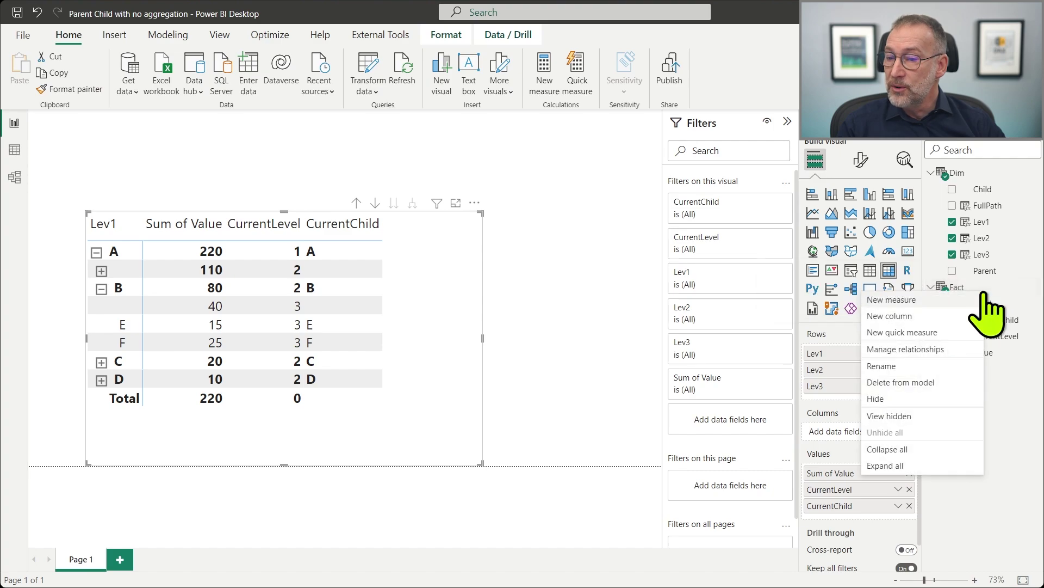
{"action": "left_click", "coordinate": [933, 308]}
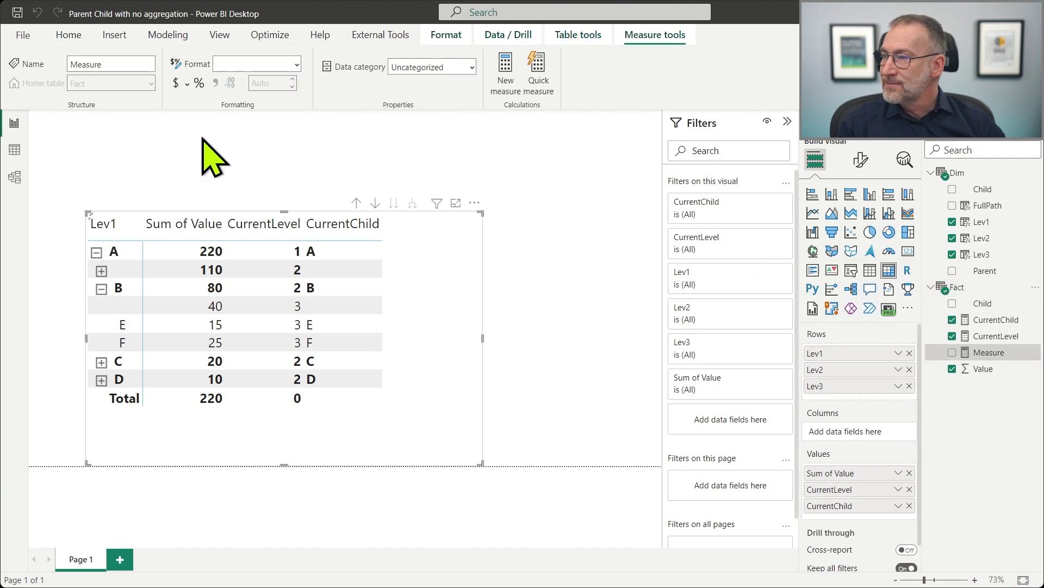
{"action": "type", "text": "N"}
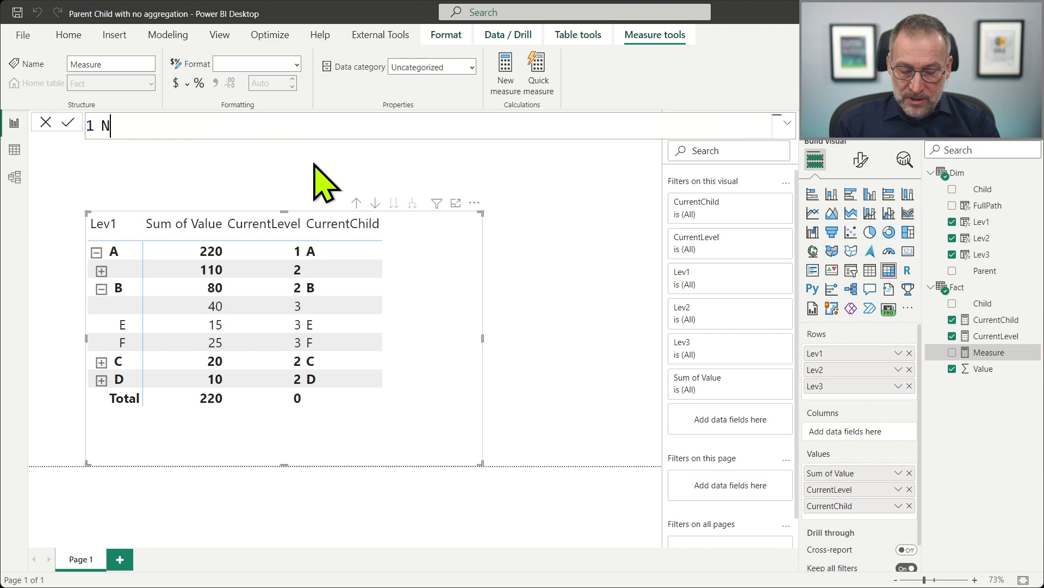
{"action": "type", "text": "o Agg ="}
{"action": "key", "text": "shift+Return"}
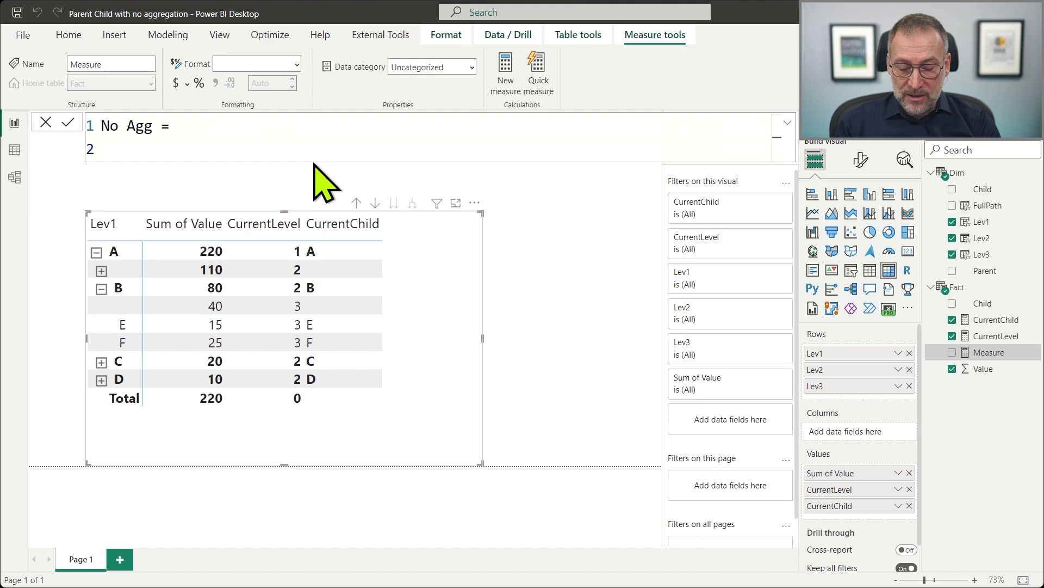
Declare VAR CurrentChild set to the [CurrentChild] measure.
{"action": "type", "text": "VAR CurrentLevel ="}
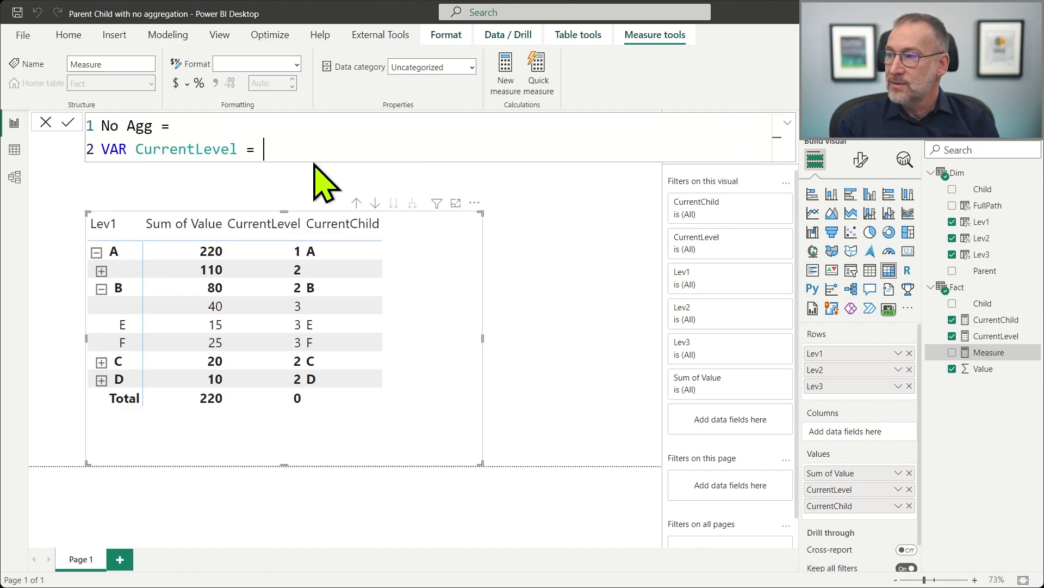
{"action": "type", "text": "["}
{"action": "key", "text": "Down"}
{"action": "key", "text": "Tab"}
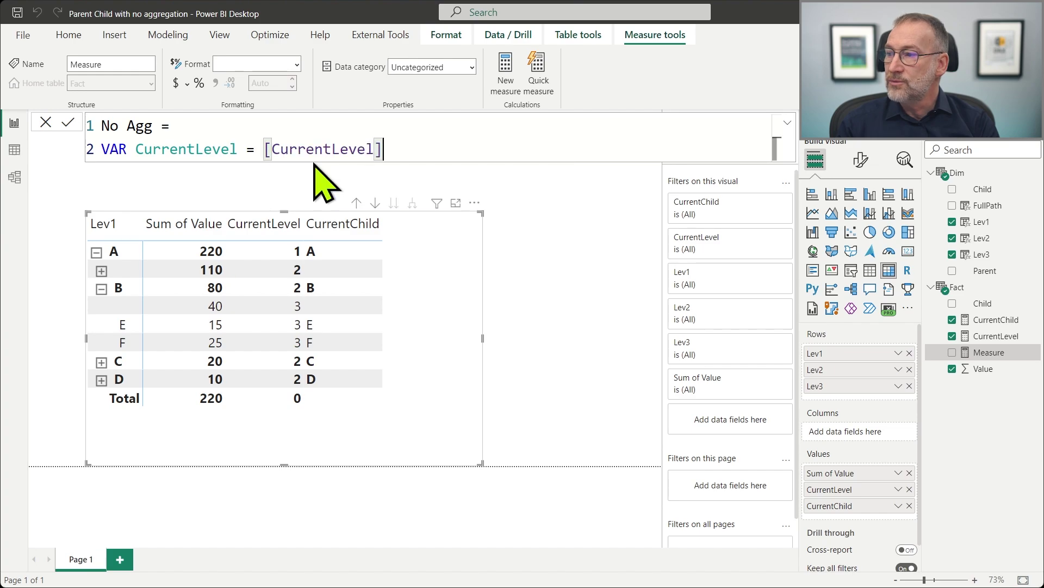
{"action": "key", "text": "BackSpace"}
{"action": "key", "text": "BackSpace"}
{"action": "key", "text": "BackSpace"}
{"action": "key", "text": "BackSpace"}
{"action": "key", "text": "BackSpace"}
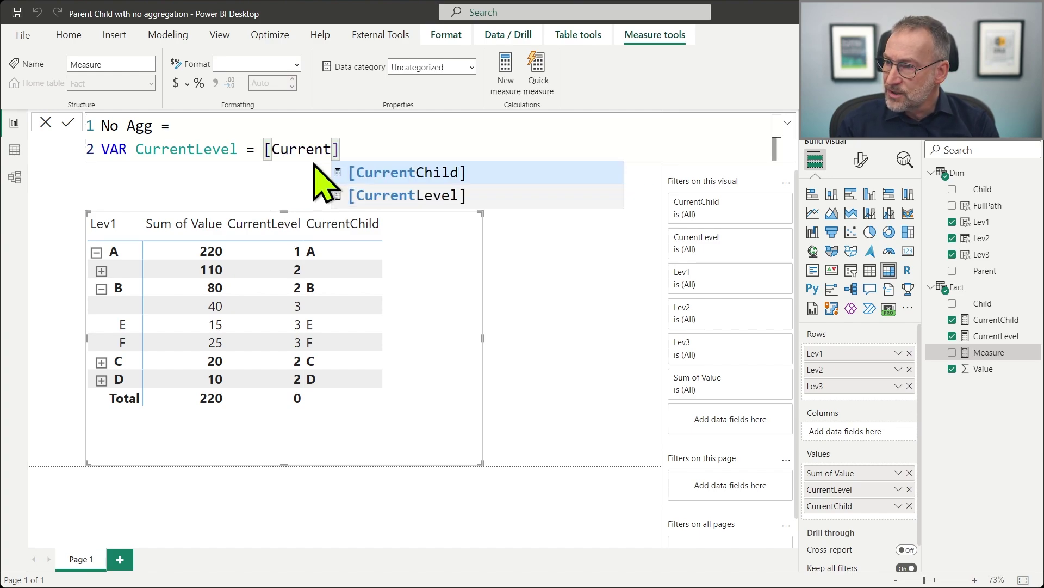
{"action": "type", "text": "C"}
{"action": "key", "text": "Tab"}
{"action": "key", "text": "Home"}
{"action": "key", "text": "ctrl+Right"}
{"action": "key", "text": "ctrl+Right"}
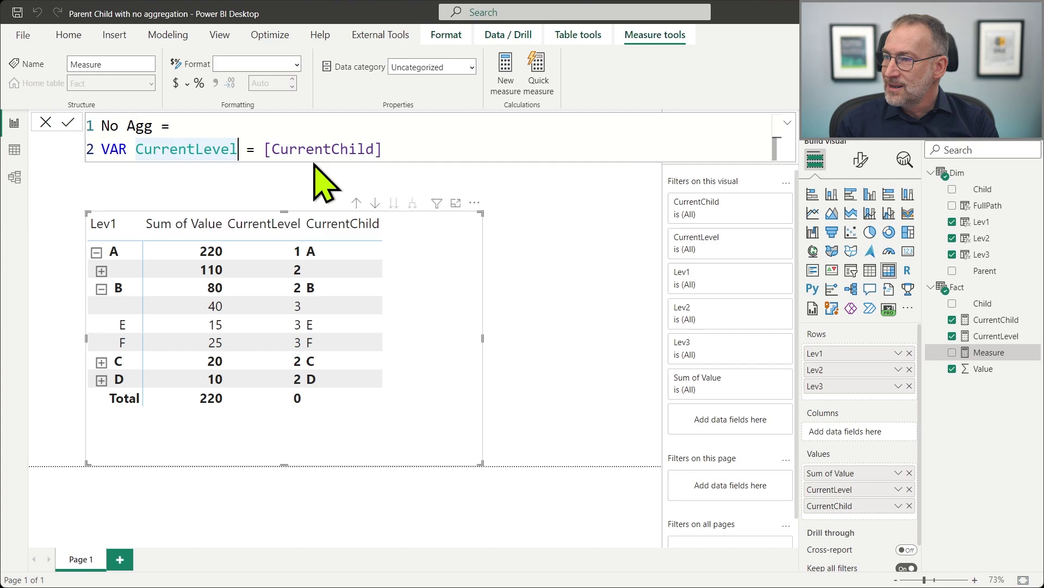
{"action": "key", "text": "BackSpace"}
{"action": "key", "text": "BackSpace"}
{"action": "key", "text": "BackSpace"}
{"action": "key", "text": "BackSpace"}
{"action": "key", "text": "BackSpace"}
{"action": "type", "text": "Ci"}
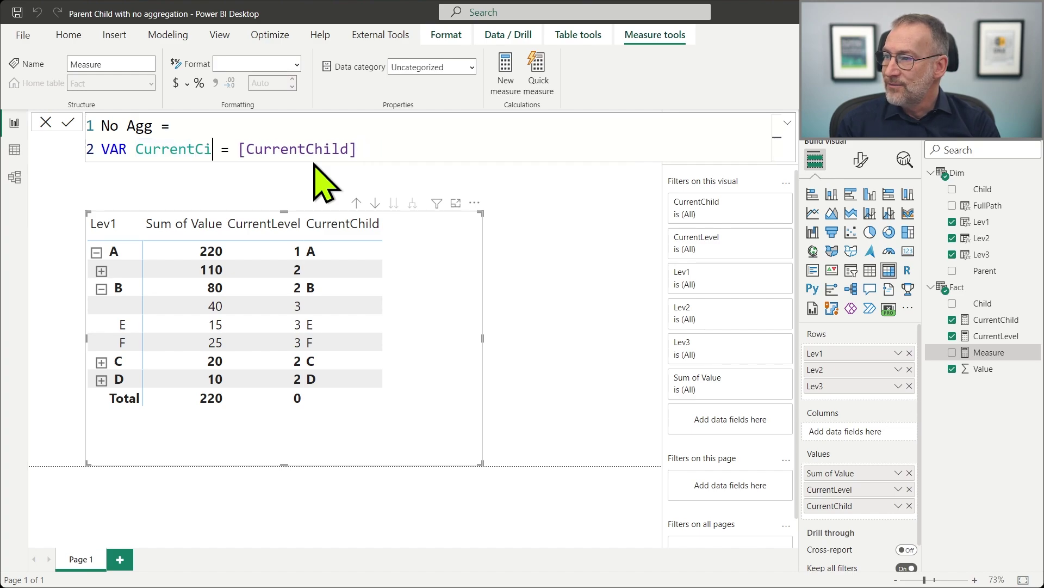
{"action": "type", "text": "hild"}
{"action": "key", "text": "End"}
Add VAR Result = CALCULATE( with SUM('Fact'[Value]) as its first argument.
{"action": "key", "text": "shift+Return"}
{"action": "type", "text": "R"}
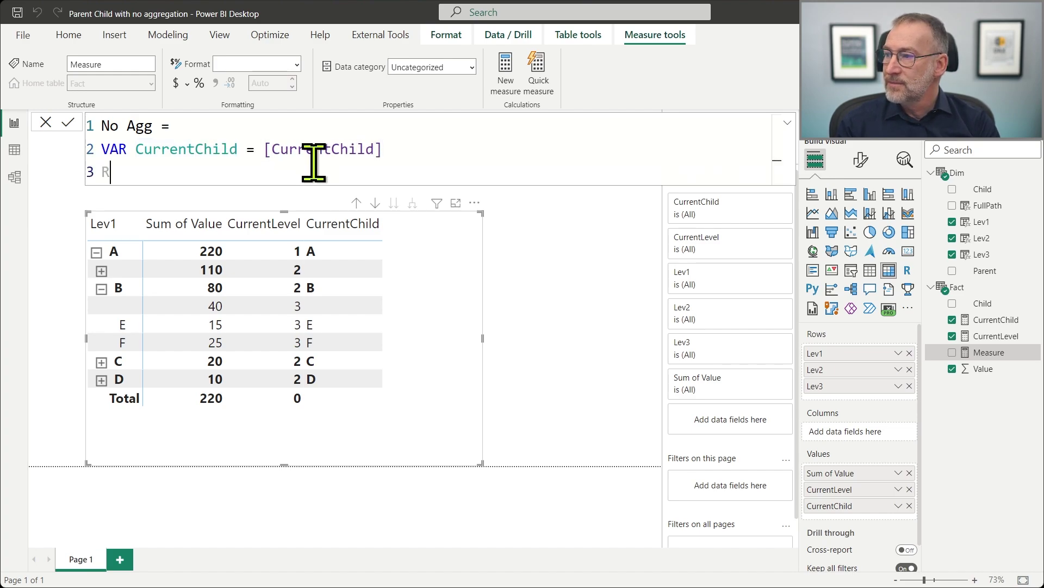
{"action": "type", "text": "ET"}
{"action": "key", "text": "shift+Home"}
{"action": "type", "text": "VAR"}
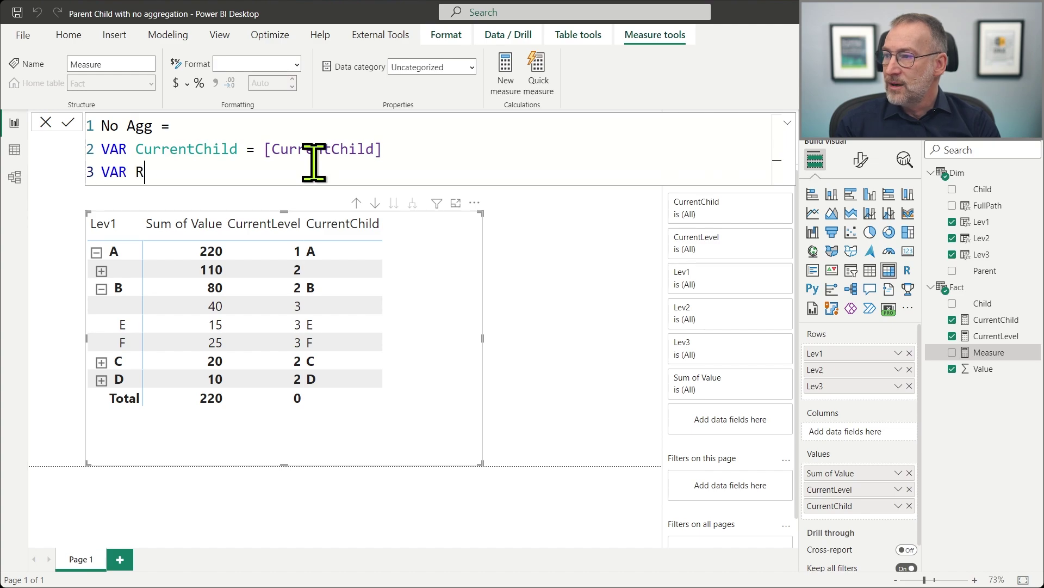
{"action": "type", "text": " Result ="}
{"action": "key", "text": "shift+Return"}
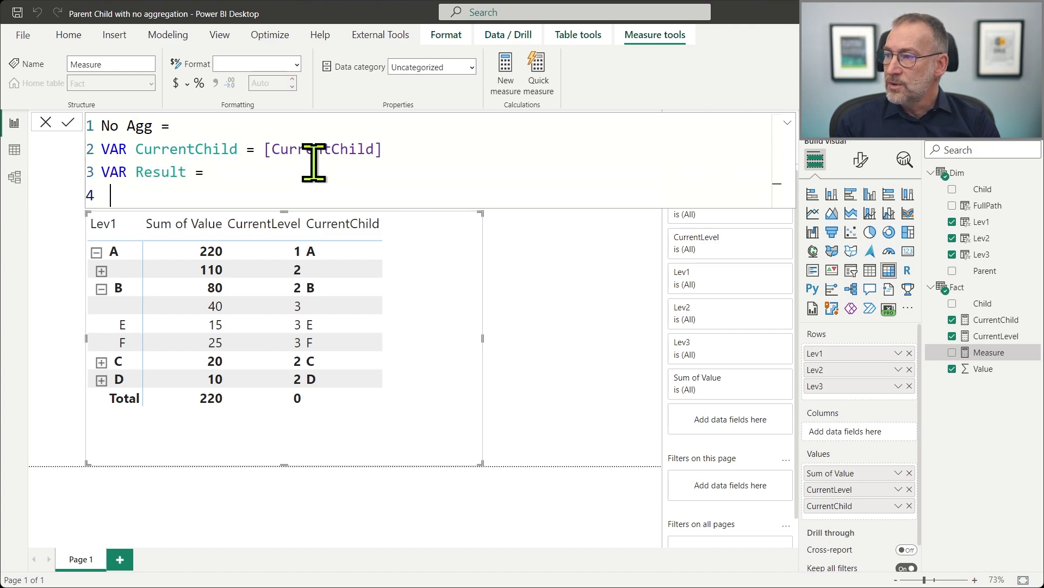
{"action": "type", "text": "CALCULATE("}
{"action": "key", "text": "shift+Return"}
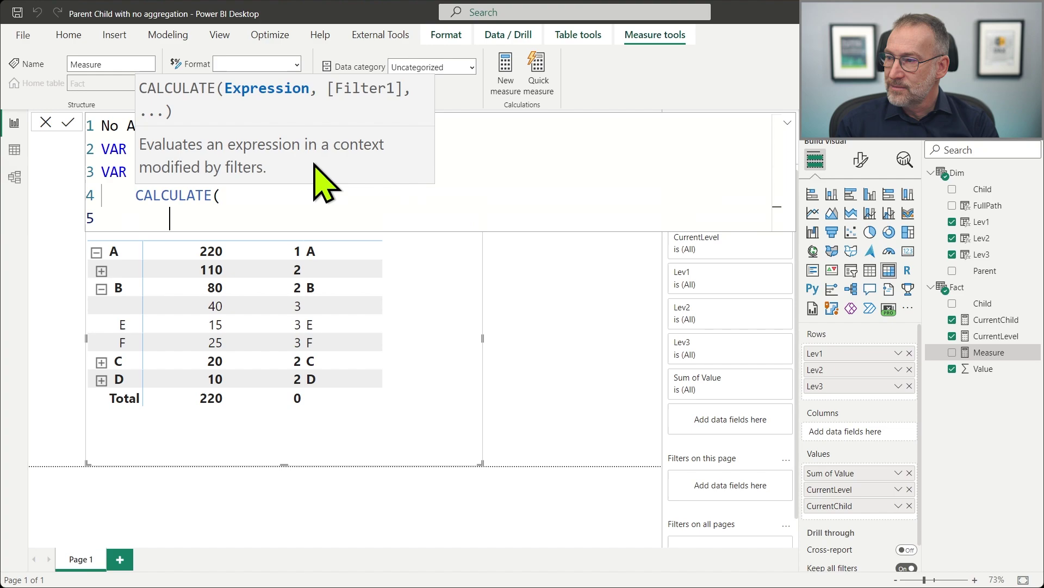
{"action": "type", "text": "SUM ( 'Fact'[Value] "}
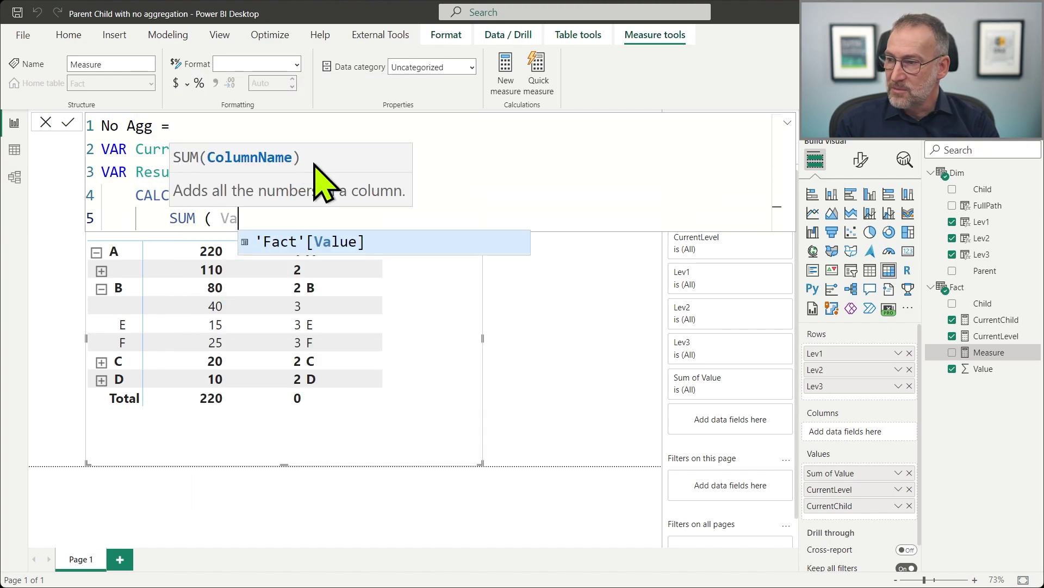
{"action": "type", "text": "),"}
{"action": "key", "text": "shift+Return"}
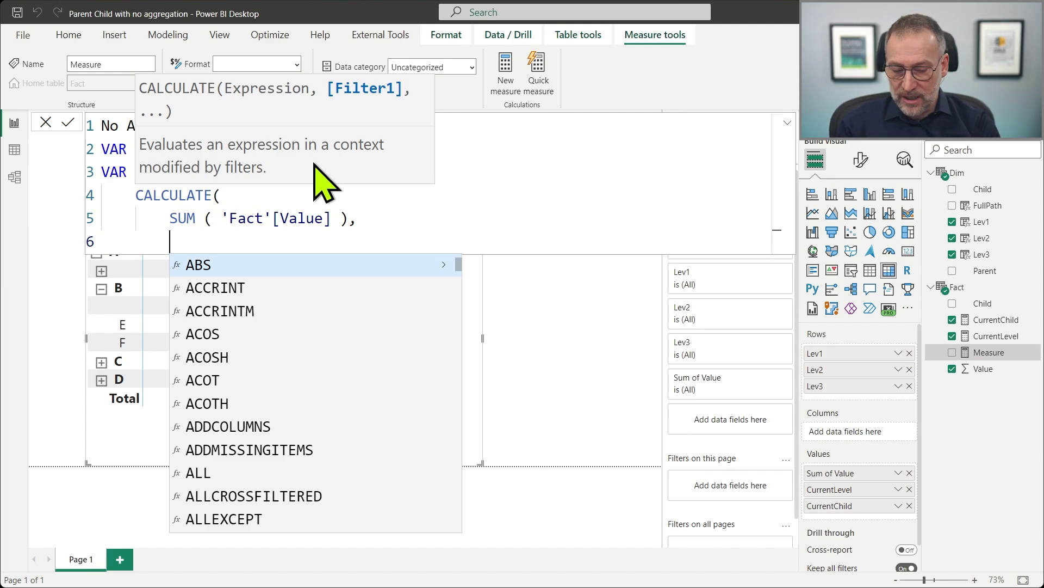
Filter the CALCULATE to Dim[Child] = CurrentChild and close the parenthesis.
{"action": "type", "text": "Fa"}
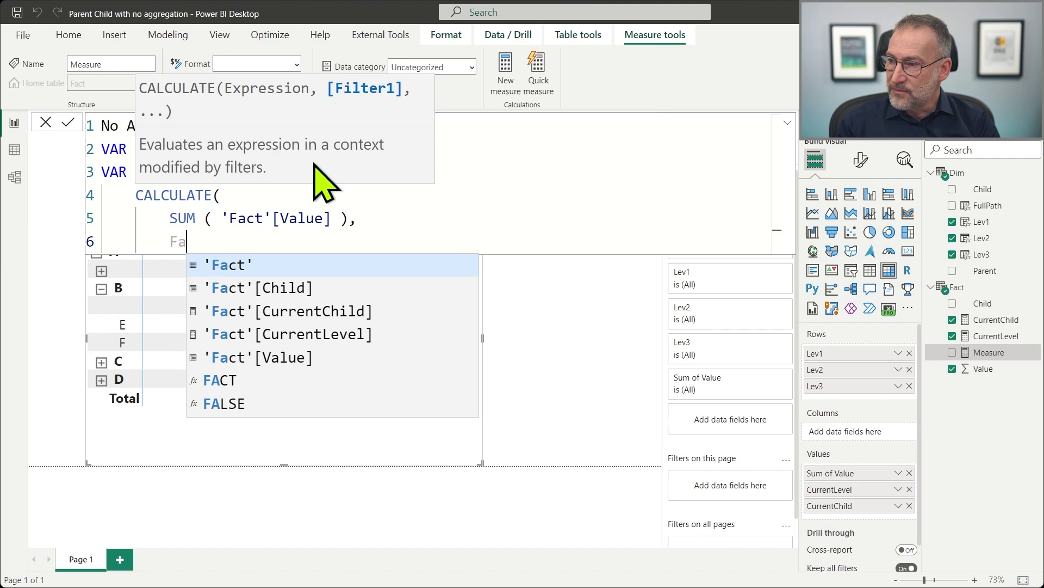
{"action": "key", "text": "Down"}
{"action": "key", "text": "Down"}
{"action": "key", "text": "Down"}
{"action": "key", "text": "Down"}
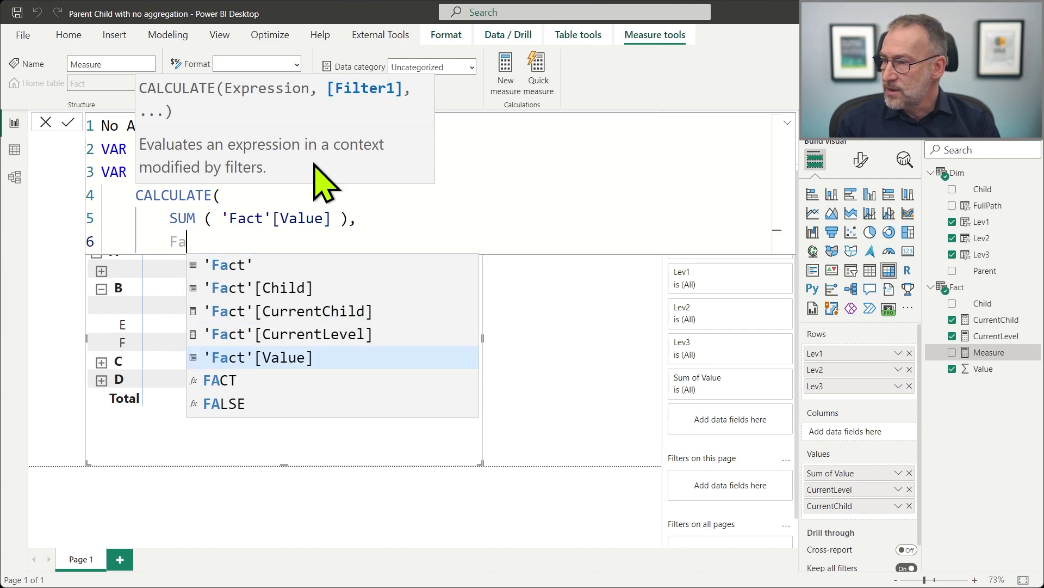
{"action": "key", "text": "BackSpace"}
{"action": "key", "text": "BackSpace"}
{"action": "type", "text": "Du"}
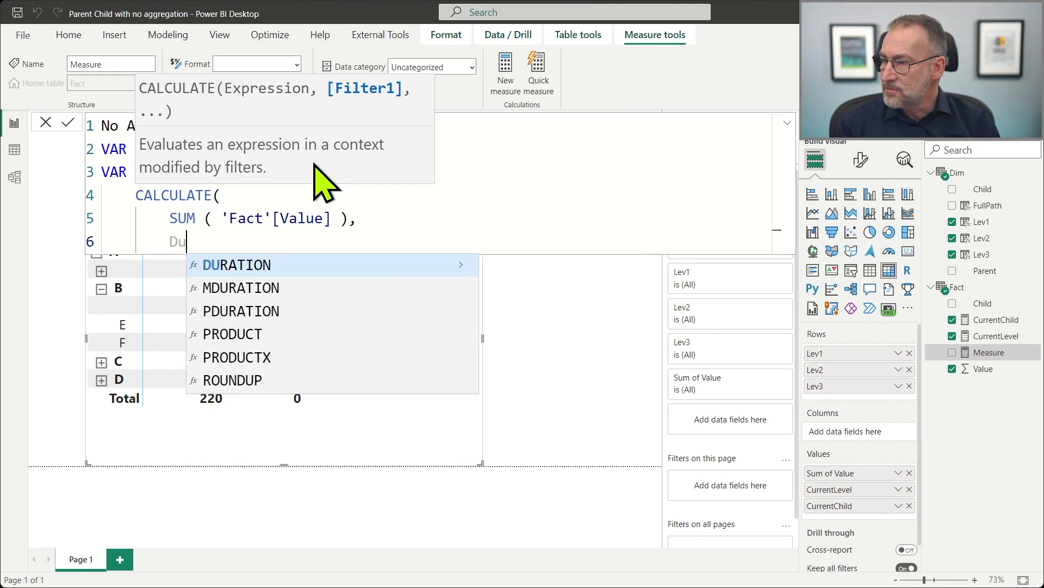
{"action": "key", "text": "BackSpace"}
{"action": "type", "text": "i"}
{"action": "key", "text": "Down"}
{"action": "key", "text": "Tab"}
{"action": "type", "text": "= Curr"}
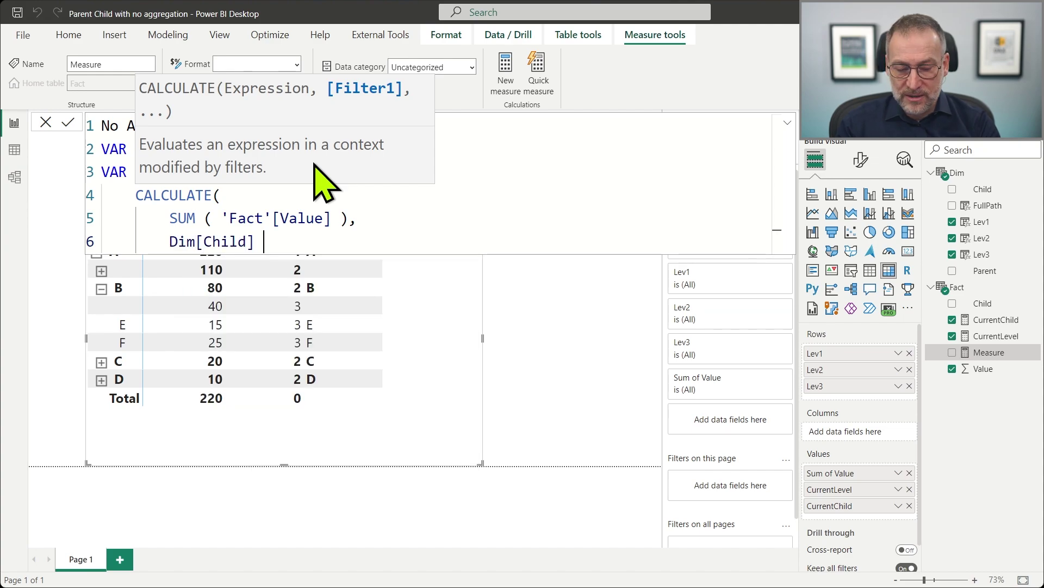
{"action": "key", "text": "Up"}
{"action": "key", "text": "Down"}
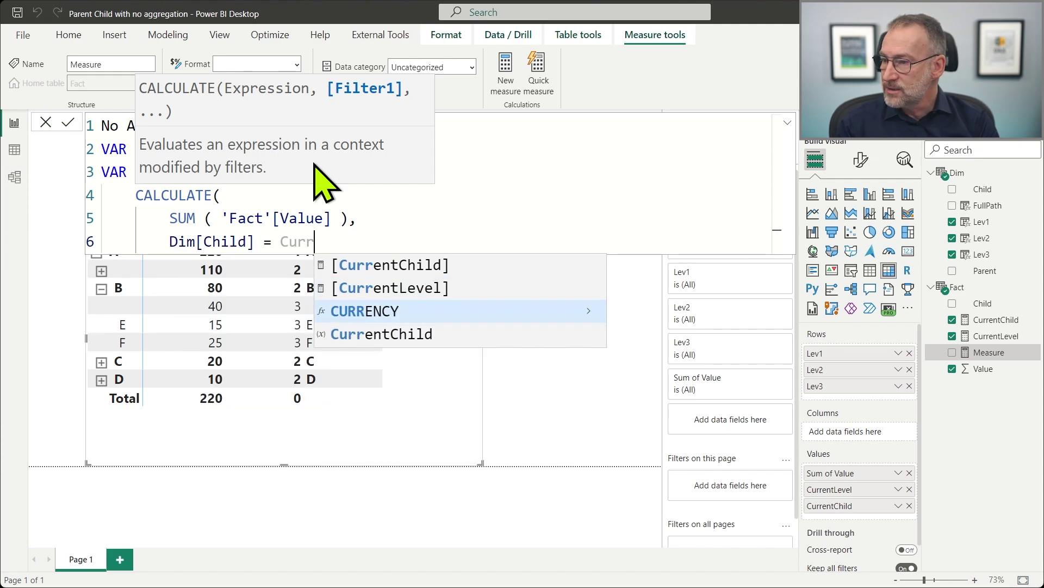
{"action": "key", "text": "Down"}
{"action": "key", "text": "Tab"}
{"action": "key", "text": "shift+Return"}
{"action": "type", "text": ")"}
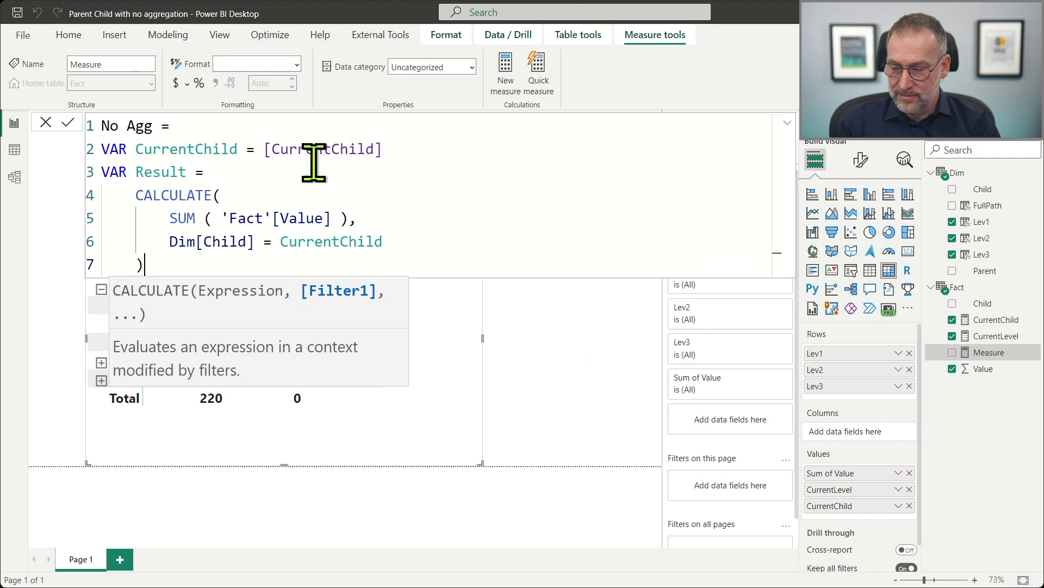
End the formula with RETURN Result and commit the No Agg measure.
{"action": "key", "text": "shift+Return"}
{"action": "type", "text": "RTET"}
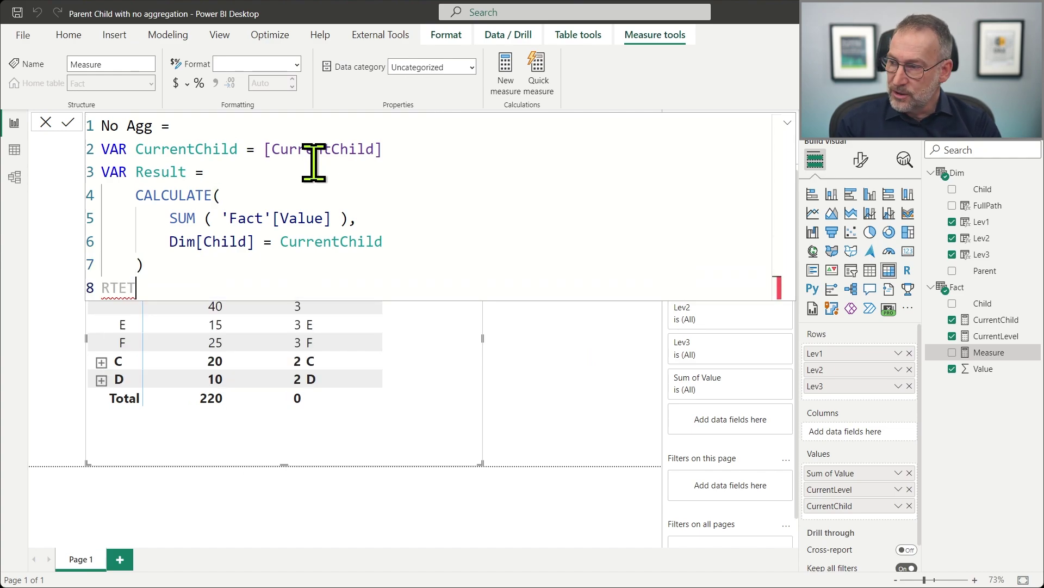
{"action": "type", "text": "URN"}
{"action": "key", "text": "shift+Home"}
{"action": "type", "text": "RETURN"}
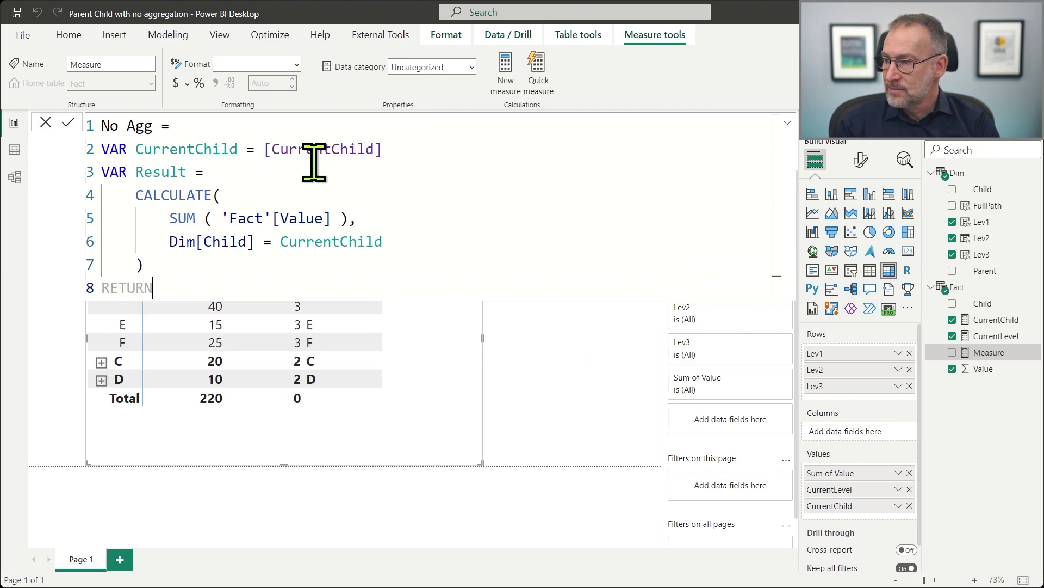
{"action": "key", "text": "shift+Return"}
{"action": "type", "text": "Result"}
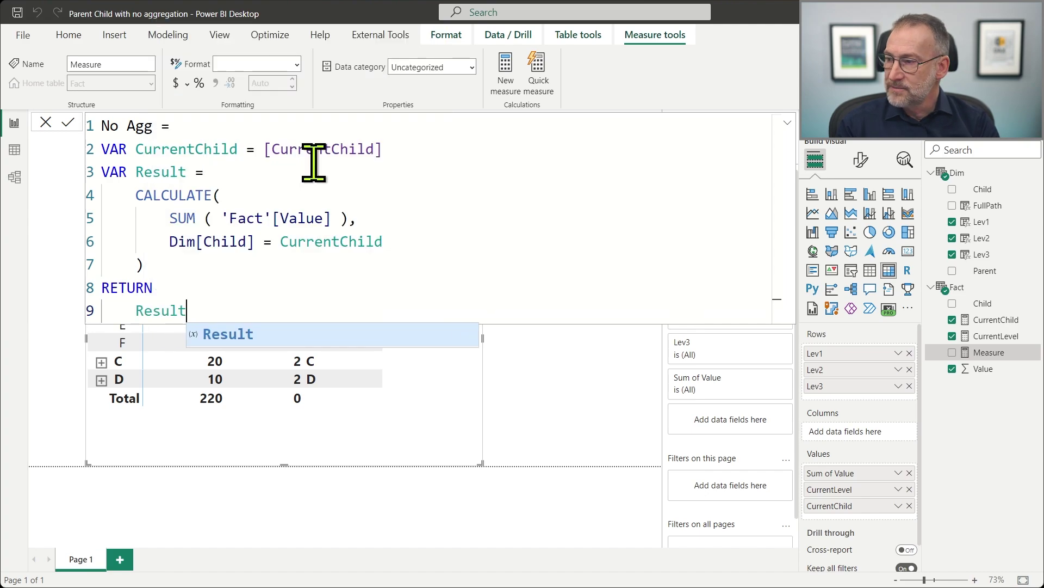
{"action": "key", "text": "Return"}
{"action": "key", "text": "Return"}
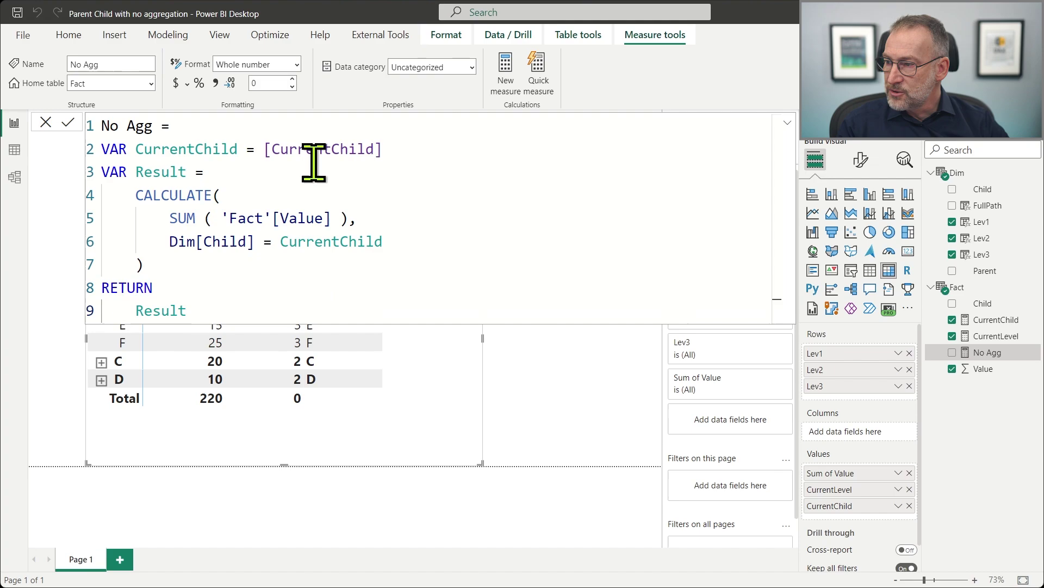
Swap CurrentChild and CurrentLevel for No Agg in the matrix, then expand C.
{"action": "left_click", "coordinate": [432, 385]}
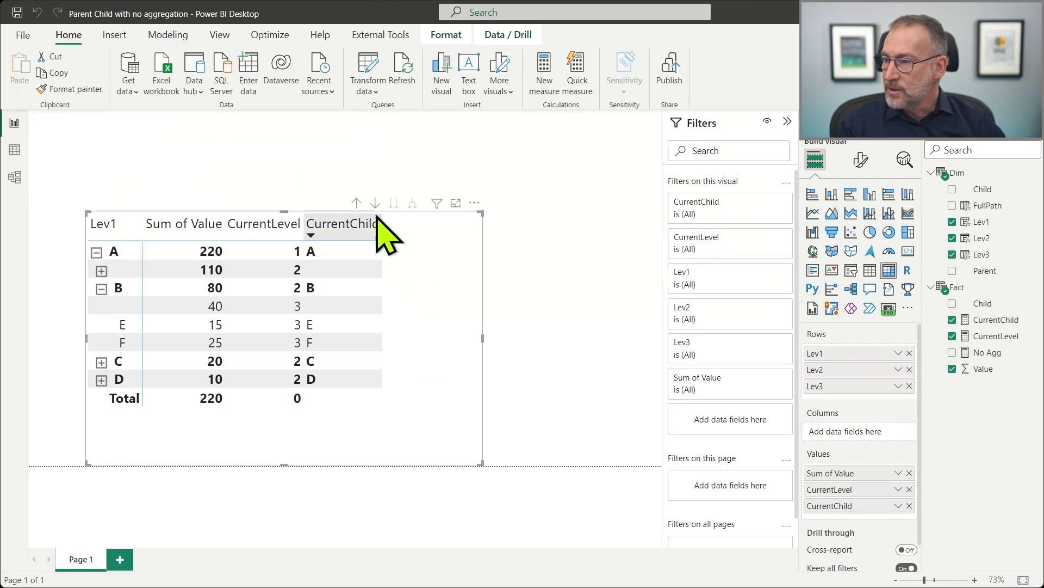
{"action": "left_click", "coordinate": [952, 319]}
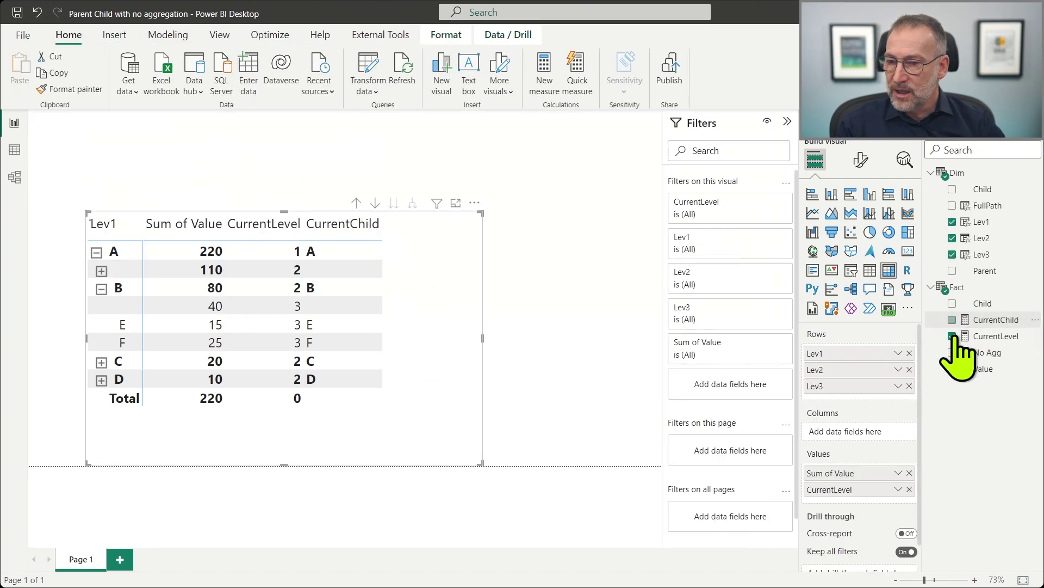
{"action": "left_click", "coordinate": [952, 335]}
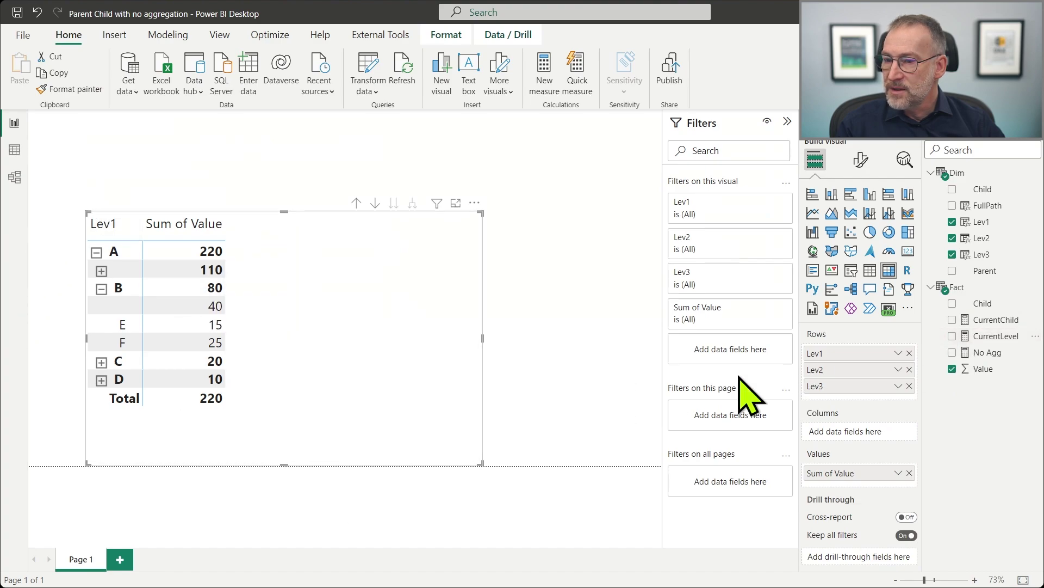
{"action": "left_click_drag", "start_coordinate": [981, 352], "coordinate": [439, 376]}
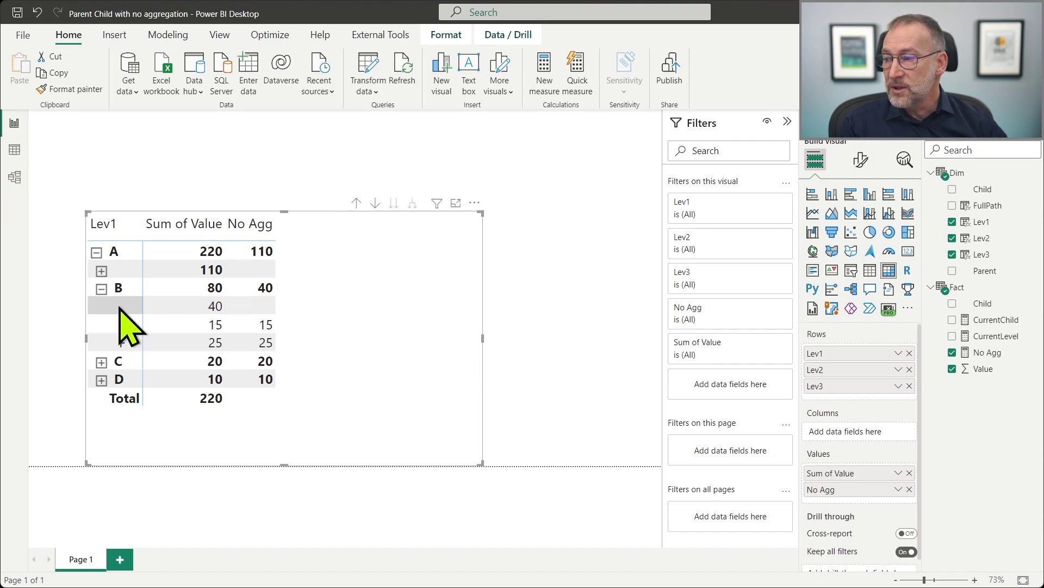
{"action": "left_click", "coordinate": [102, 362]}
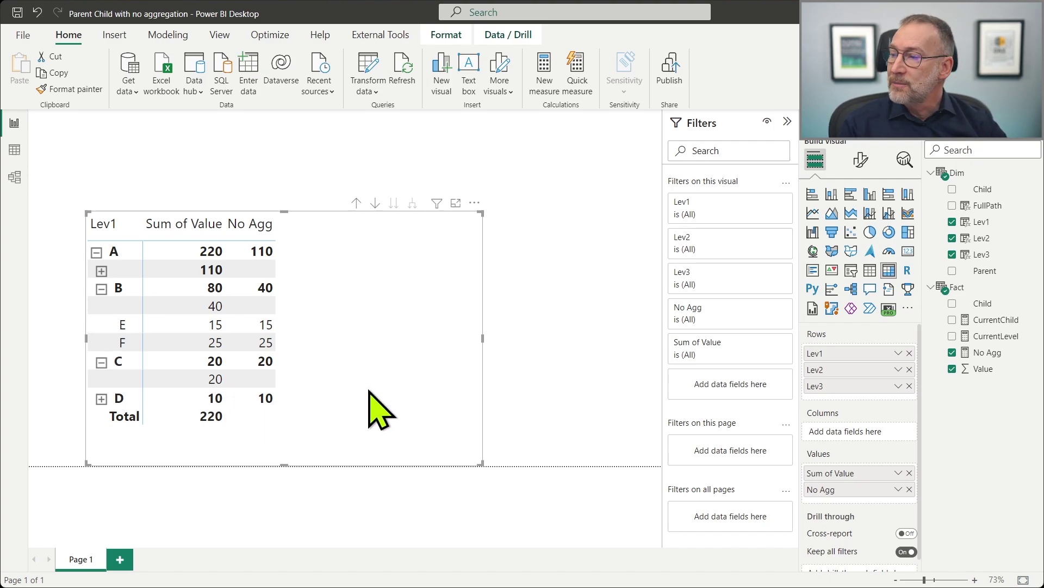
Deselect the matrix and launch Analyze in Excel from External Tools, opening Book1.
{"action": "left_click", "coordinate": [569, 368]}
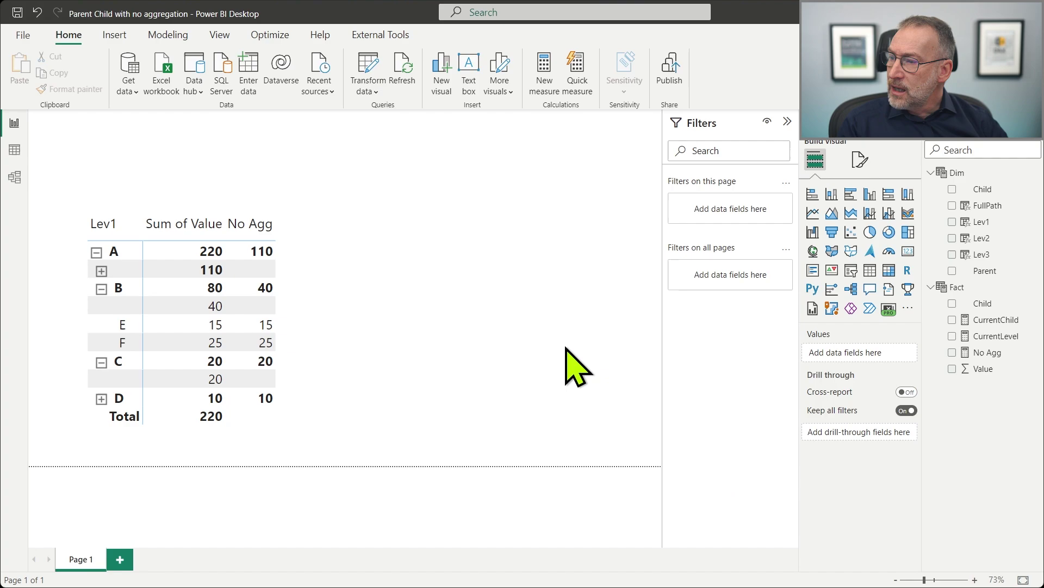
{"action": "left_click", "coordinate": [462, 374]}
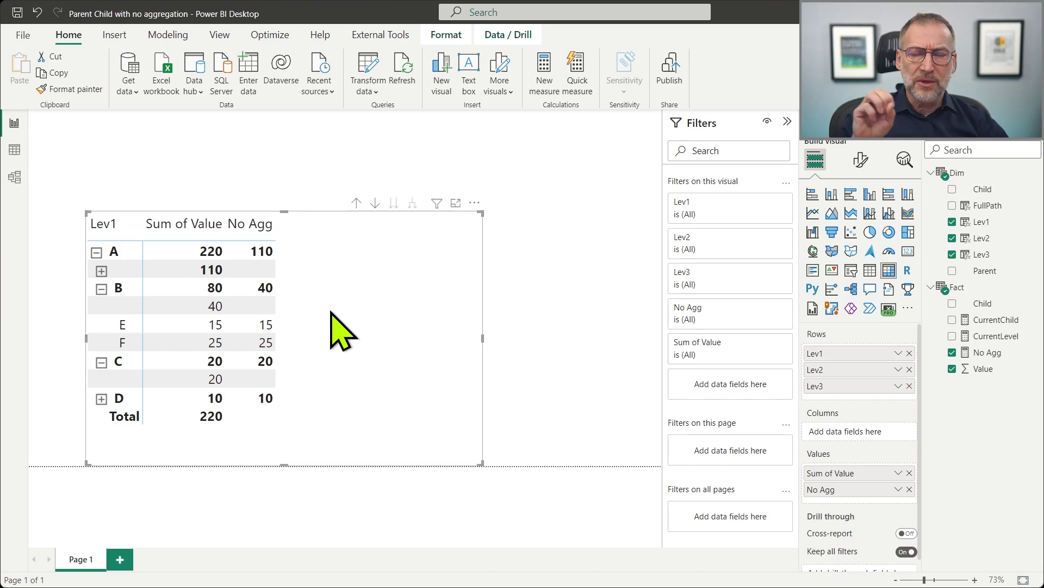
{"action": "left_click", "coordinate": [557, 336]}
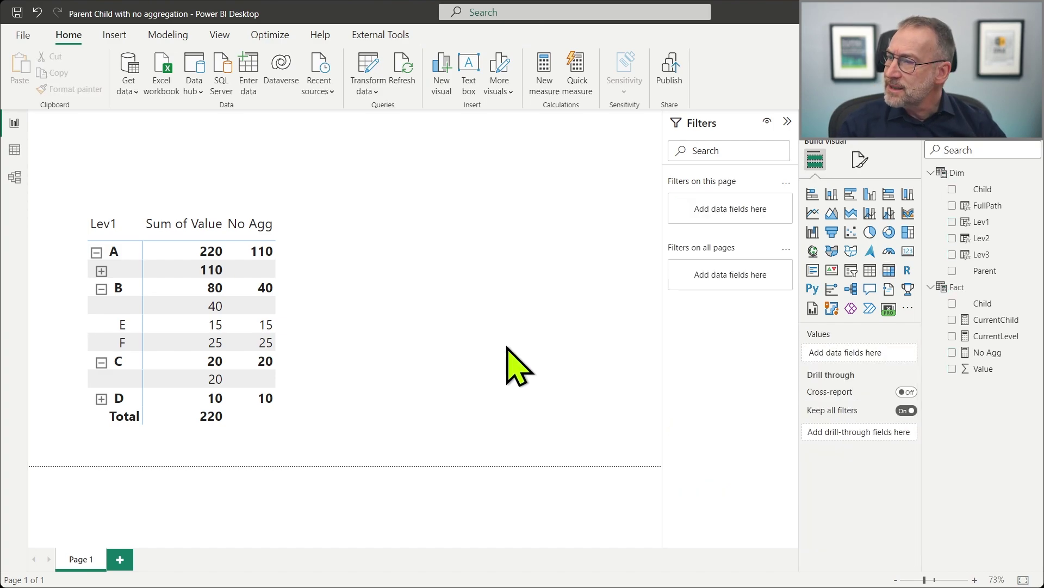
{"action": "left_click", "coordinate": [437, 357]}
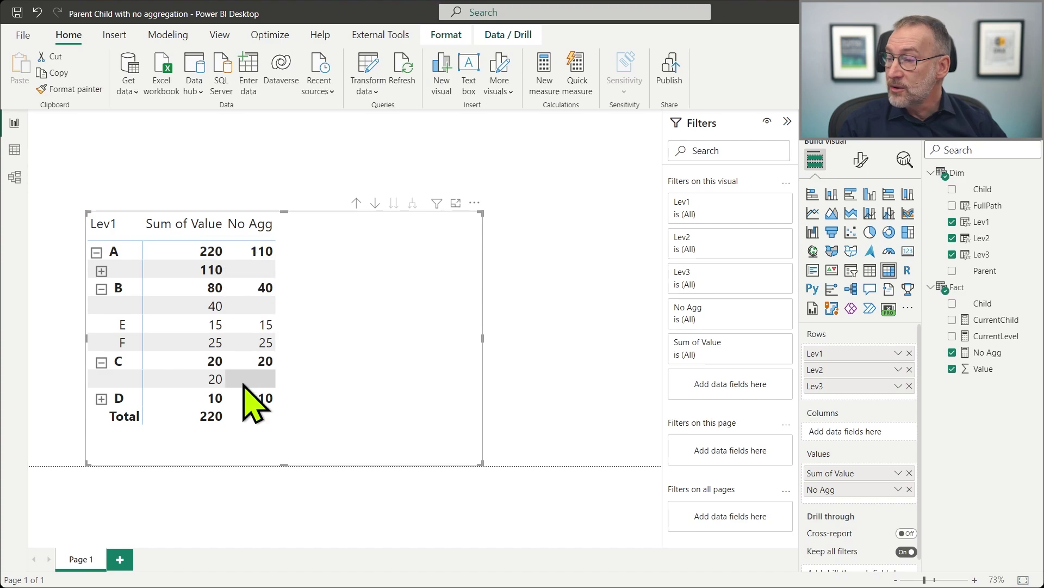
{"action": "left_click", "coordinate": [608, 329]}
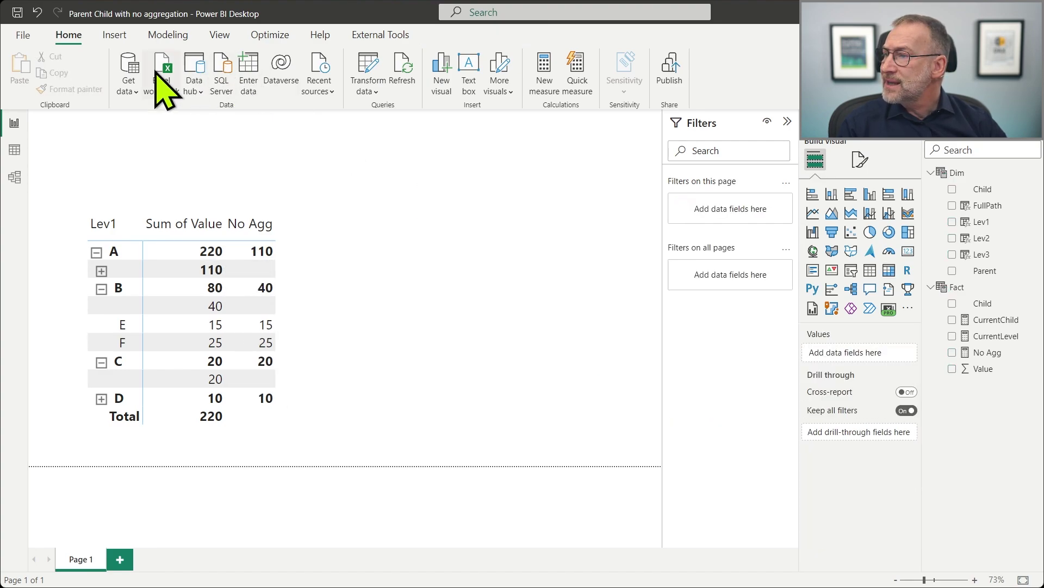
{"action": "left_click", "coordinate": [356, 36]}
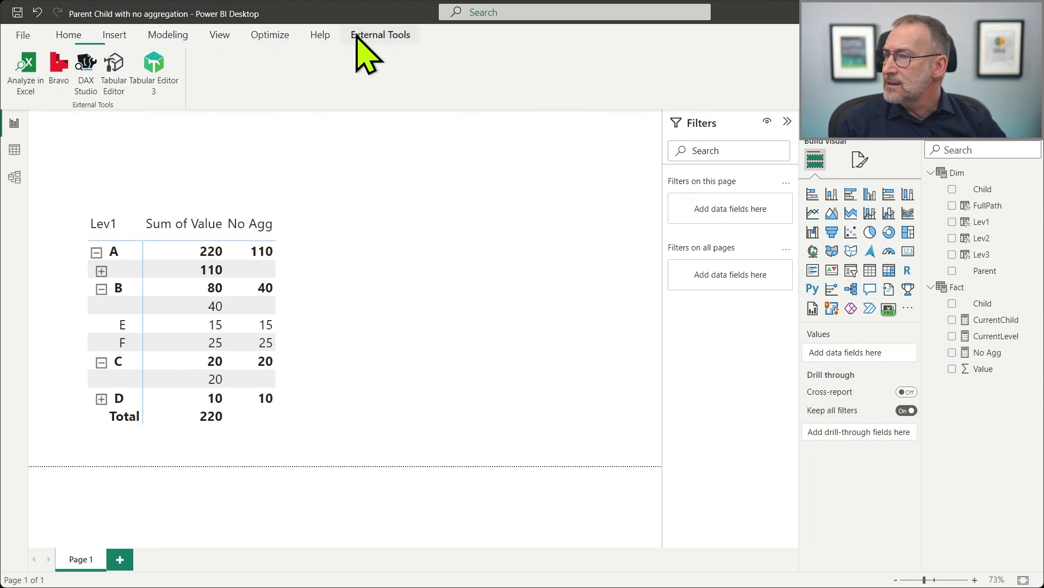
{"action": "left_click", "coordinate": [29, 70]}
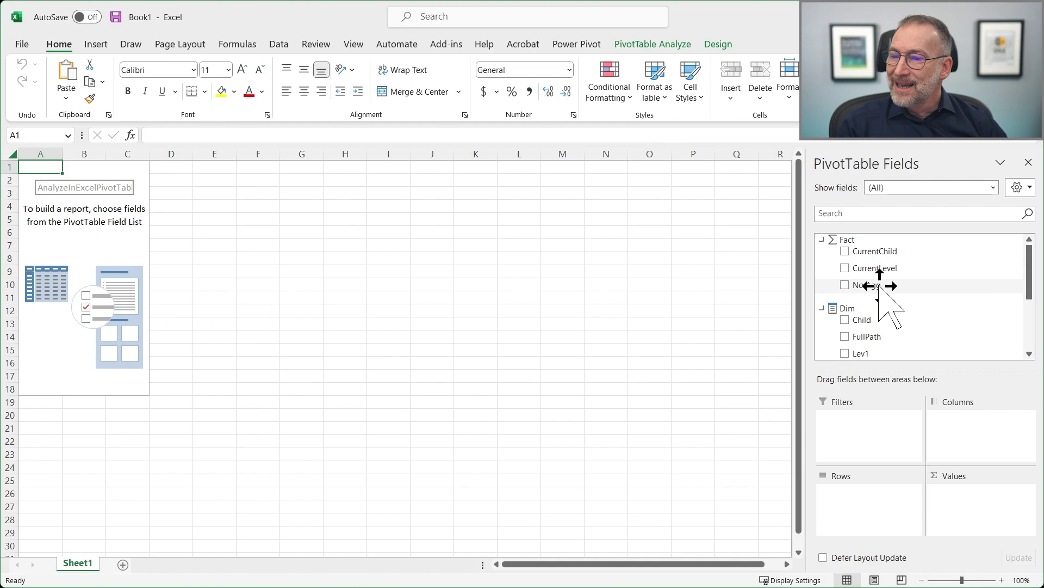
Put Lev1, Lev2 and Lev3 on the pivot rows and No Agg in Values.
{"action": "scroll", "coordinate": [906, 316], "scroll_direction": "down", "scroll_amount": 3}
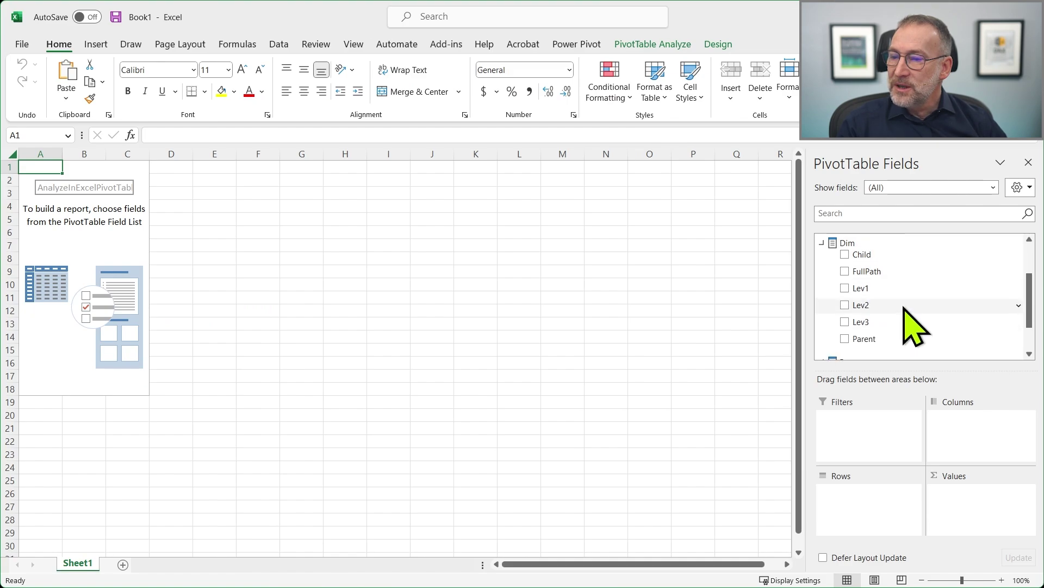
{"action": "left_click_drag", "start_coordinate": [867, 288], "coordinate": [883, 512]}
{"action": "left_click_drag", "start_coordinate": [871, 311], "coordinate": [867, 502]}
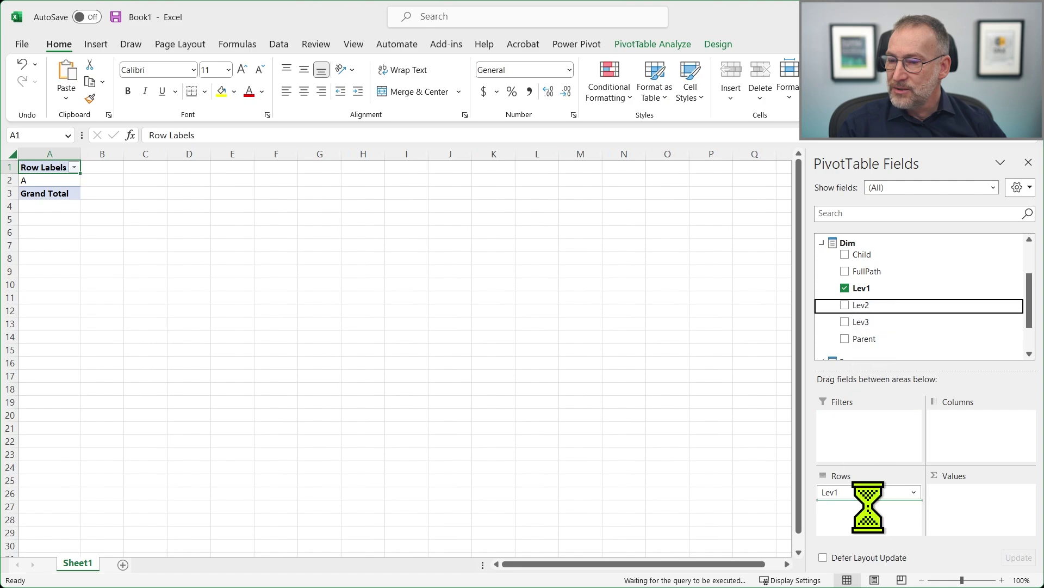
{"action": "left_click_drag", "start_coordinate": [884, 323], "coordinate": [903, 523]}
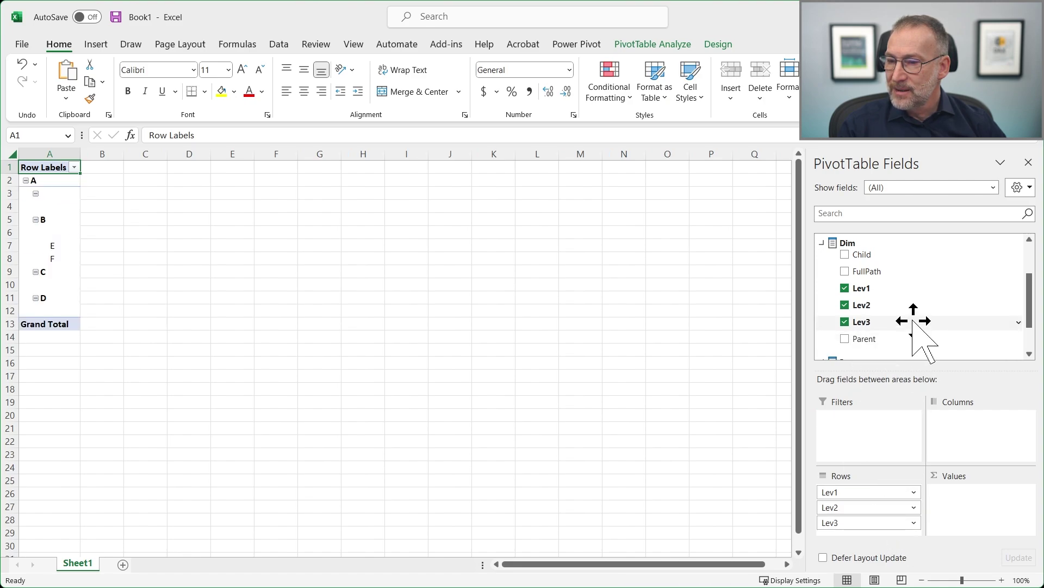
{"action": "scroll", "coordinate": [913, 321], "scroll_direction": "up", "scroll_amount": 2}
{"action": "left_click_drag", "start_coordinate": [913, 294], "coordinate": [971, 509]}
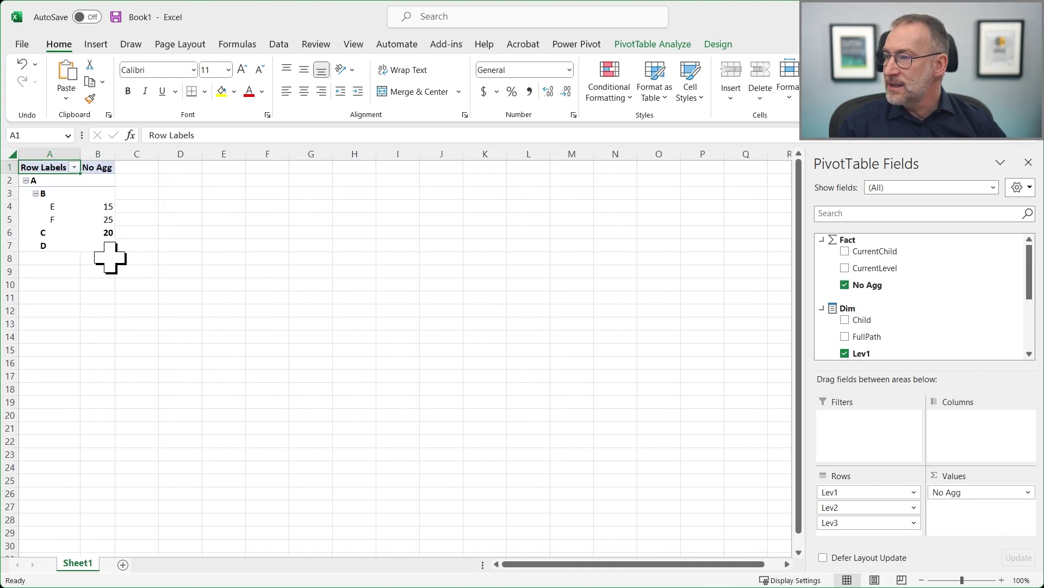
Inspect the No Agg cells: blank for A and B, values for E and F.
{"action": "scroll", "coordinate": [109, 250], "scroll_direction": "up", "scroll_amount": 7, "text": "ctrl"}
{"action": "scroll", "coordinate": [107, 263], "scroll_direction": "up", "scroll_amount": 4, "text": "ctrl"}
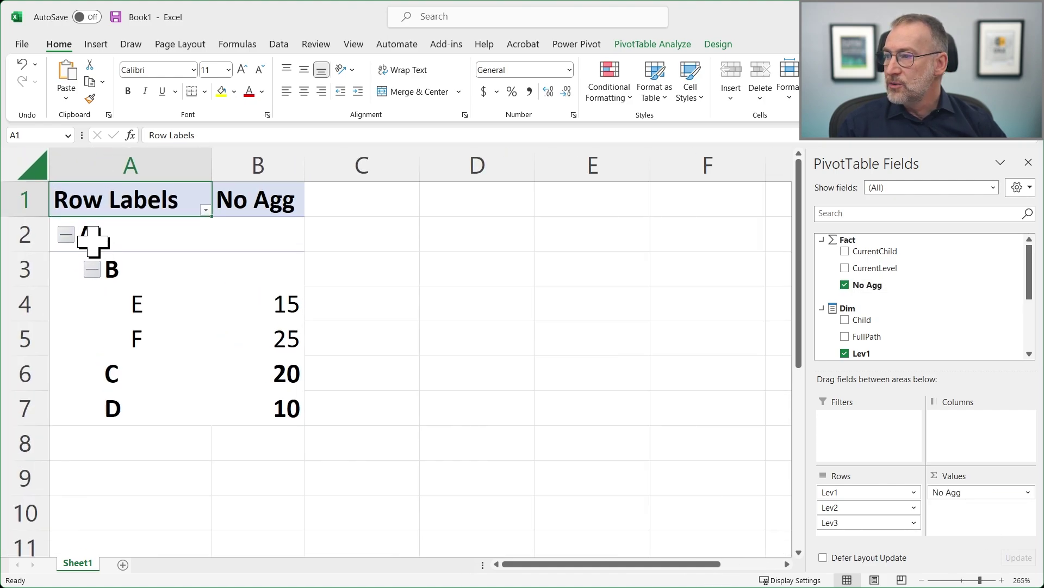
{"action": "mouse_move", "coordinate": [284, 330]}
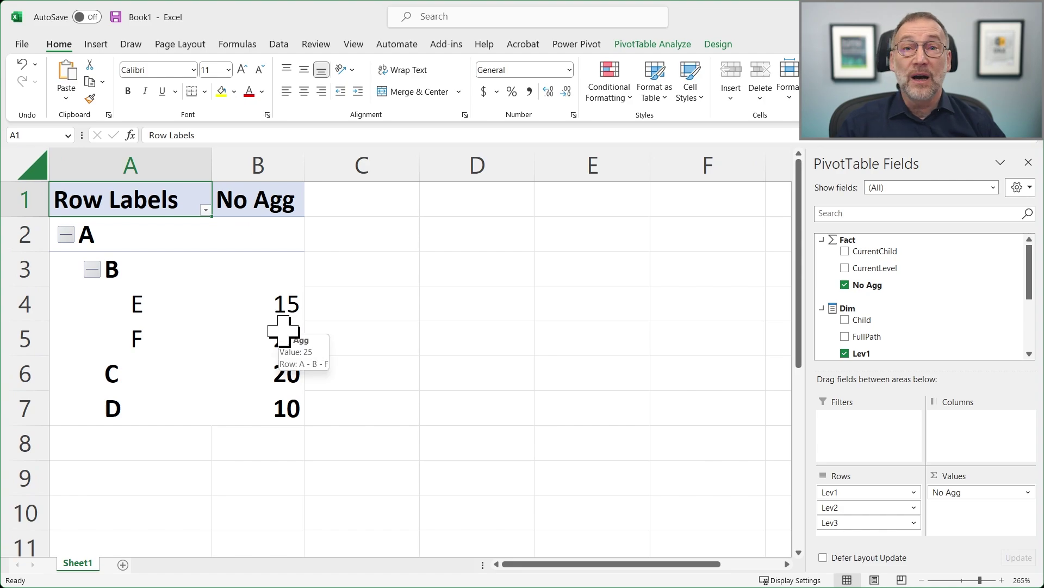
{"action": "left_click", "coordinate": [272, 272]}
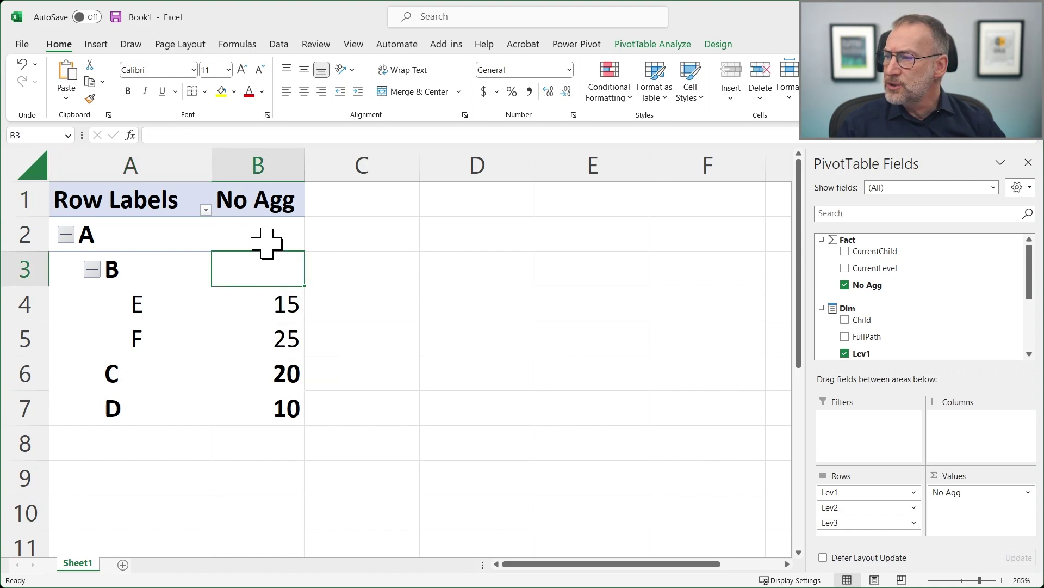
{"action": "left_click", "coordinate": [266, 238]}
{"action": "left_click", "coordinate": [273, 272]}
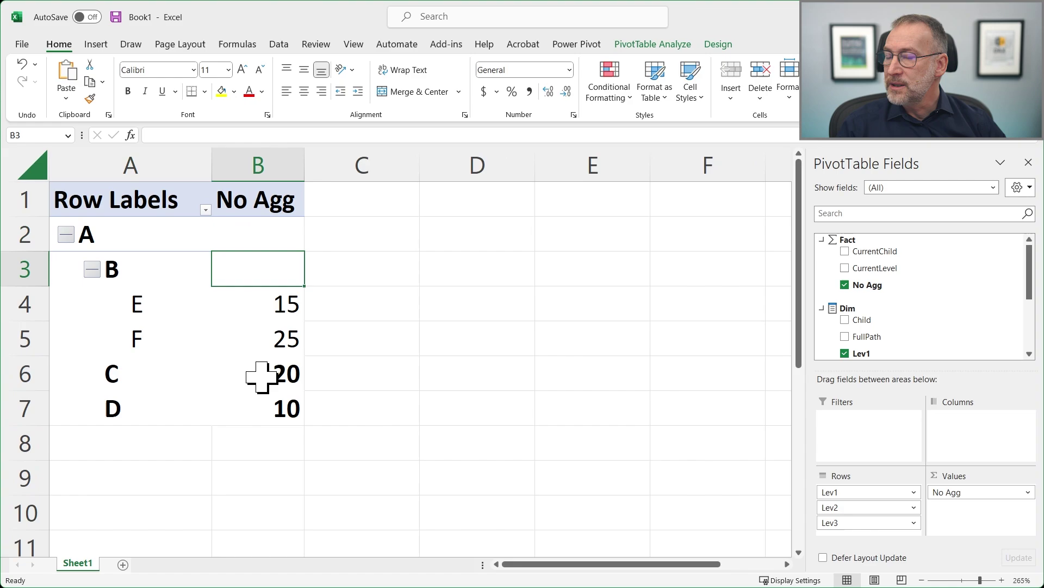
{"action": "mouse_move", "coordinate": [261, 376]}
{"action": "left_click", "coordinate": [243, 327]}
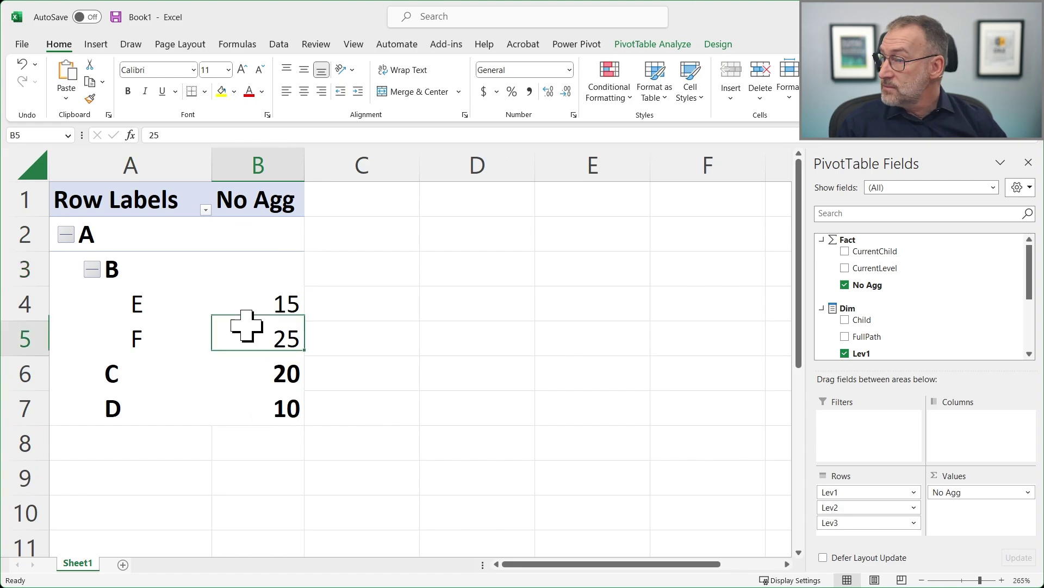
{"action": "left_click_drag", "start_coordinate": [268, 303], "coordinate": [271, 338]}
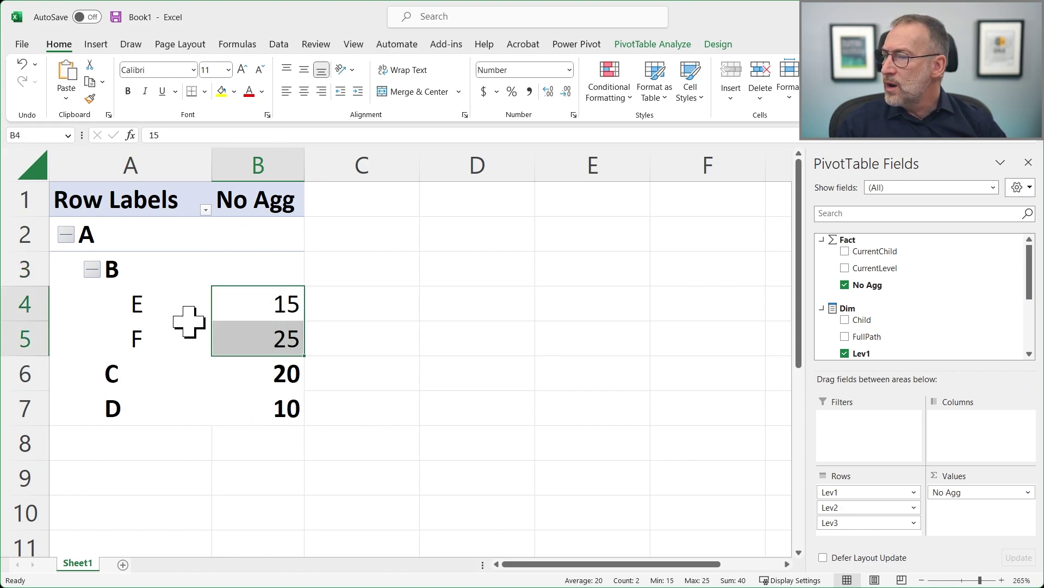
{"action": "left_click", "coordinate": [253, 279]}
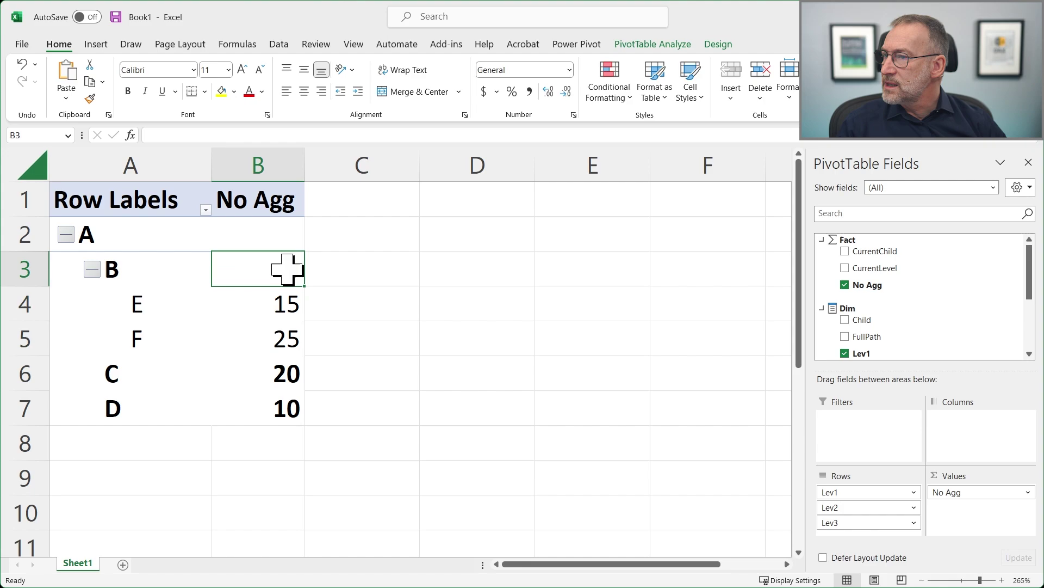
Set Subtotals to Show all Subtotals at Top of Group, then check B2:B7 showing 110 for A.
{"action": "left_click", "coordinate": [717, 45]}
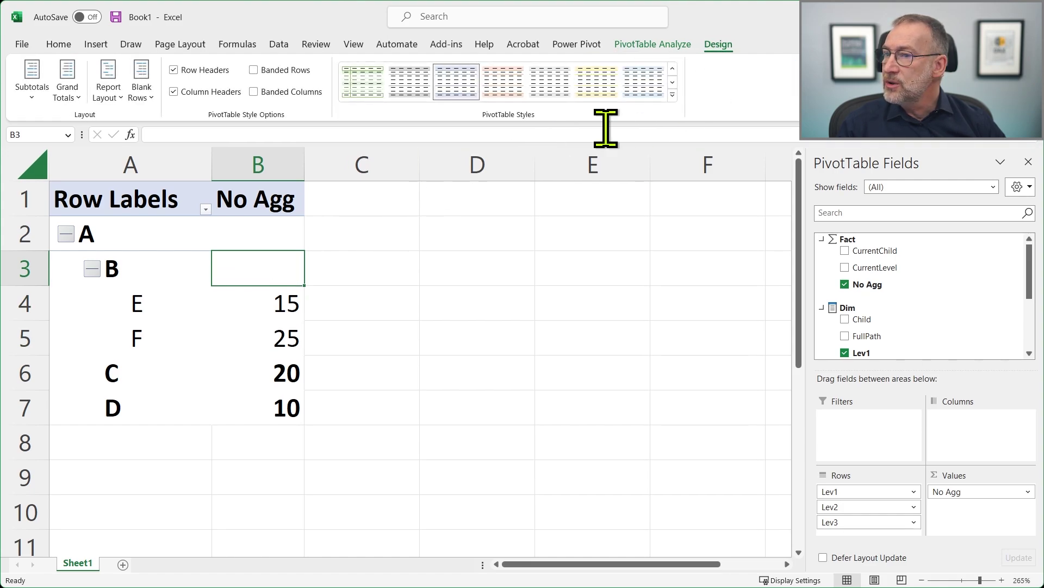
{"action": "left_click", "coordinate": [31, 92]}
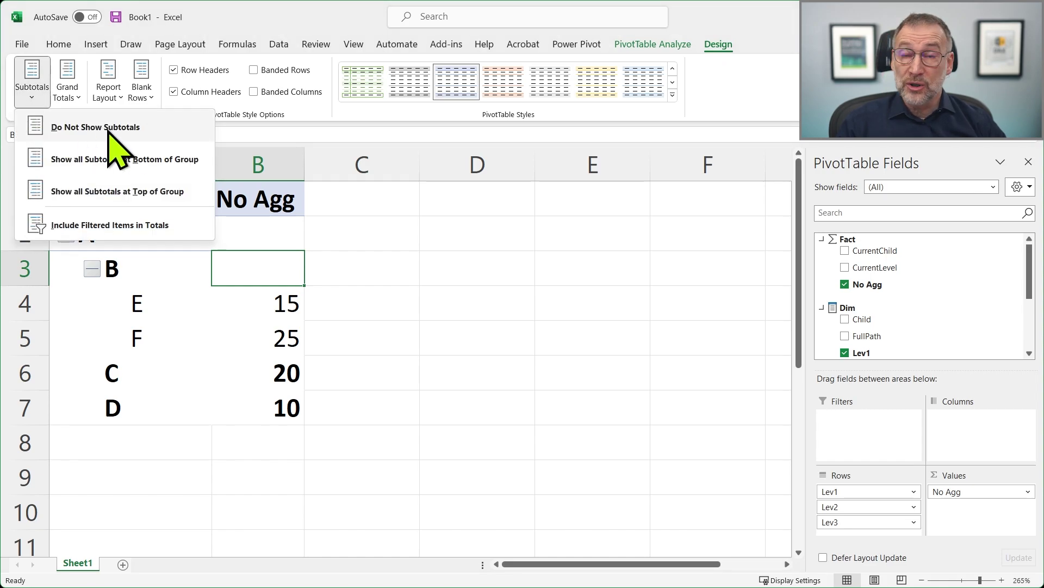
{"action": "left_click", "coordinate": [129, 194]}
{"action": "left_click", "coordinate": [31, 92]}
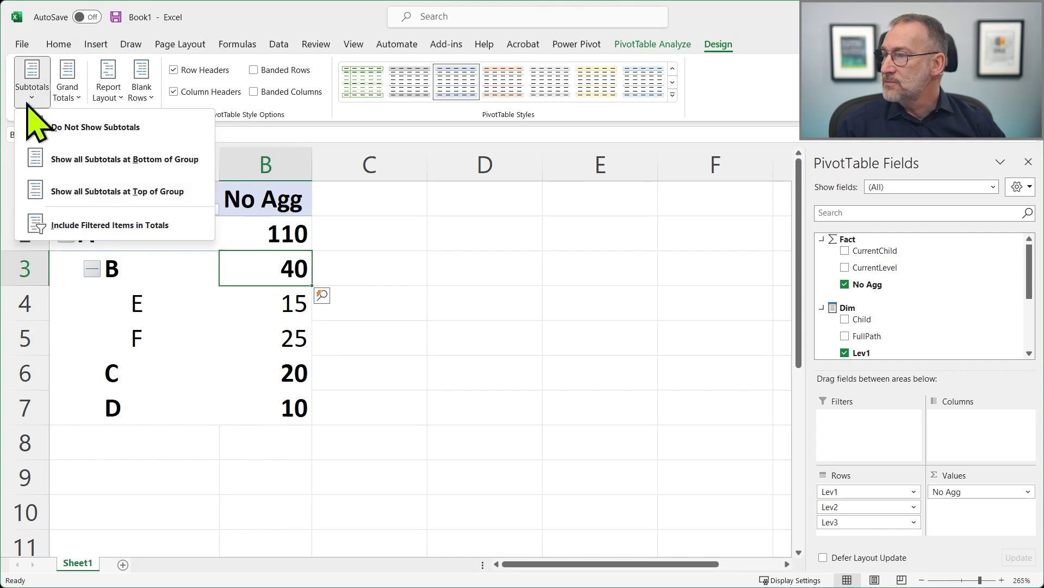
{"action": "left_click", "coordinate": [165, 200]}
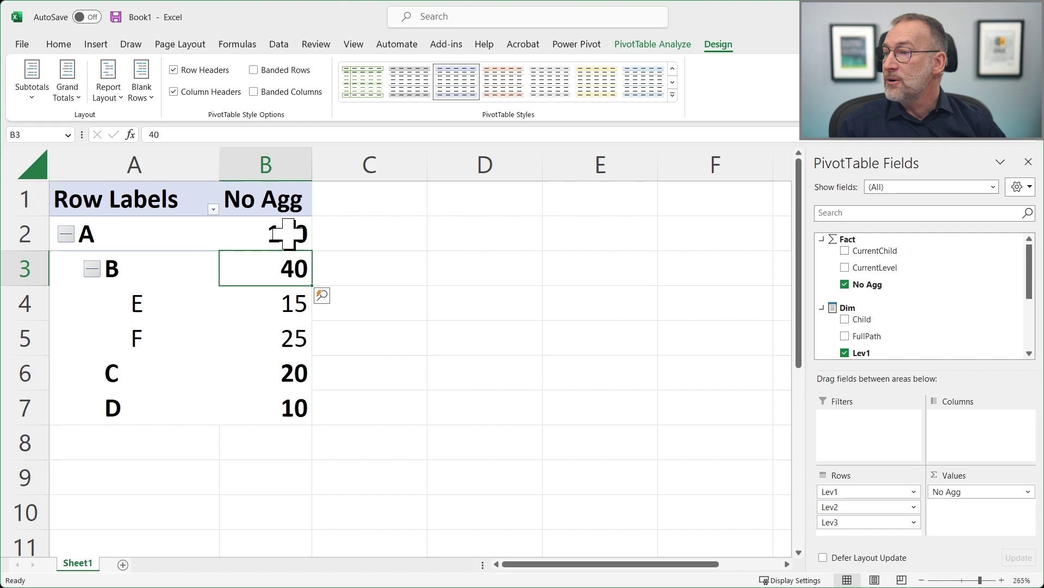
{"action": "left_click_drag", "start_coordinate": [291, 232], "coordinate": [291, 404]}
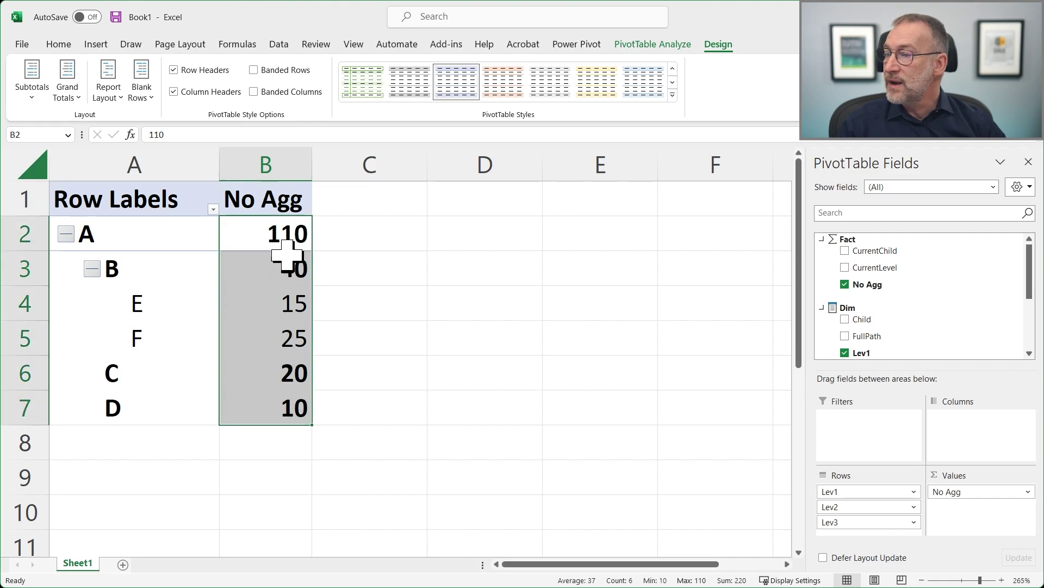
{"action": "left_click", "coordinate": [290, 237]}
{"action": "mouse_move", "coordinate": [290, 237]}
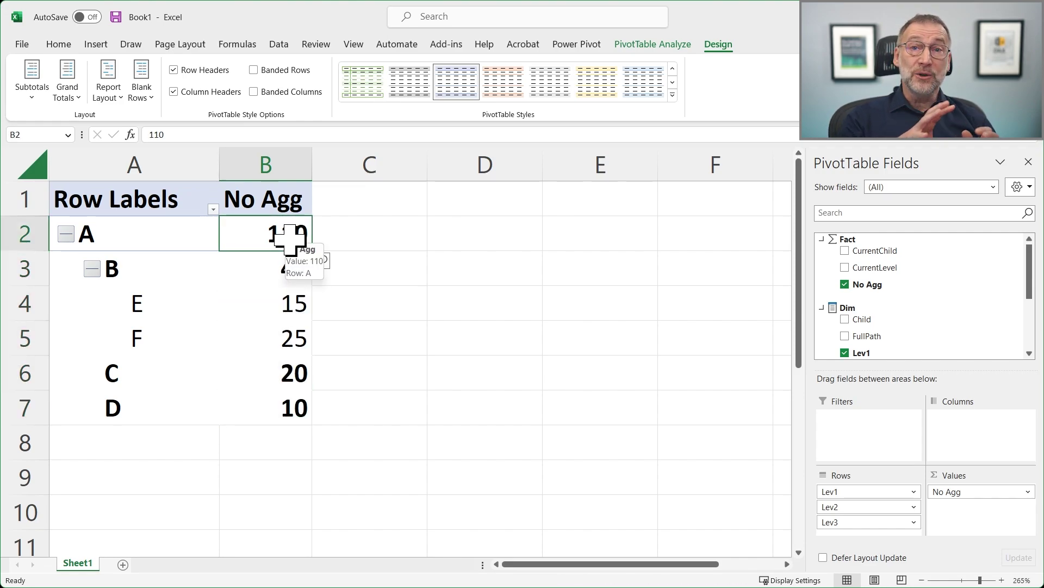